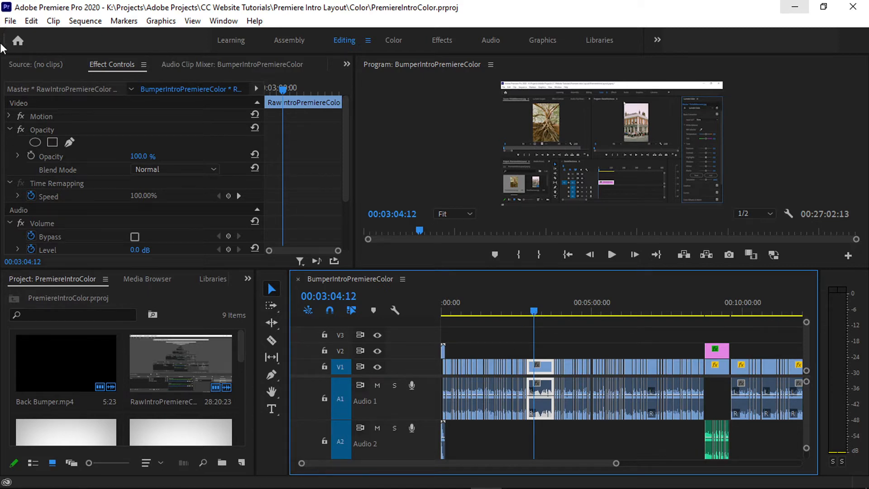
Open the media export settings, preview the sequence near 00:06:24:04, set the source range to Entire Sequence, and close the dialog.
{"action": "left_click", "coordinate": [12, 21]}
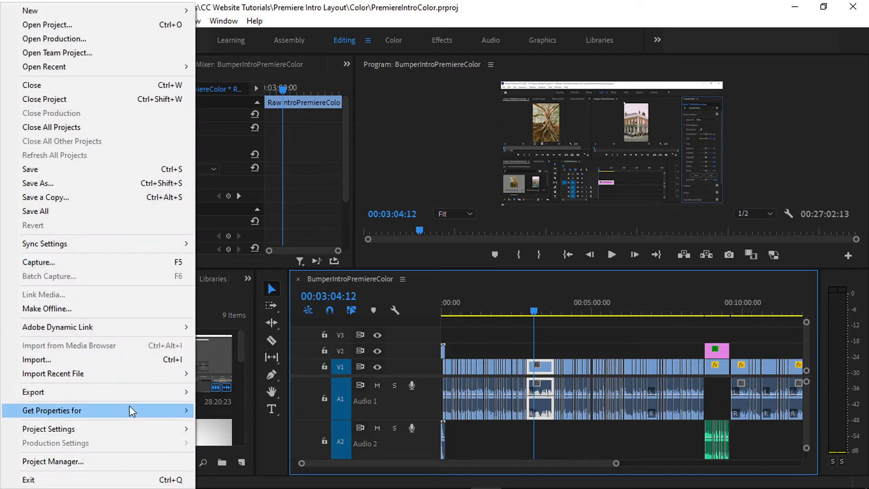
{"action": "mouse_move", "coordinate": [147, 397]}
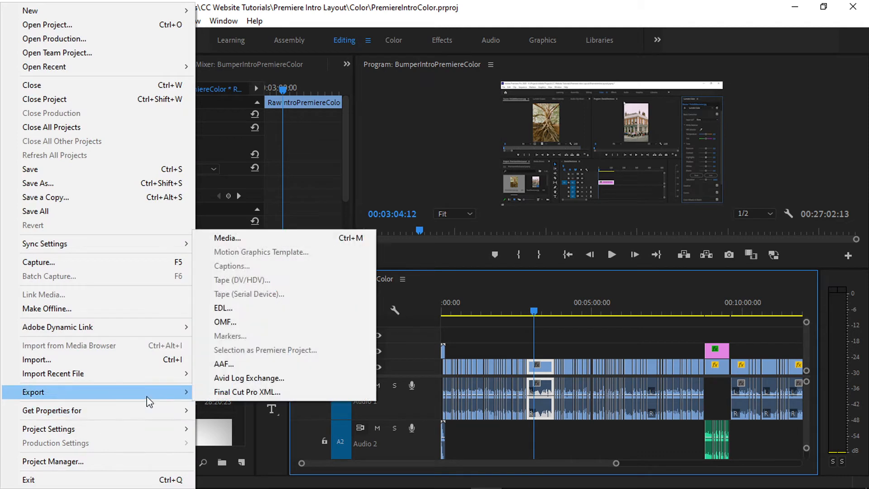
{"action": "left_click", "coordinate": [360, 241]}
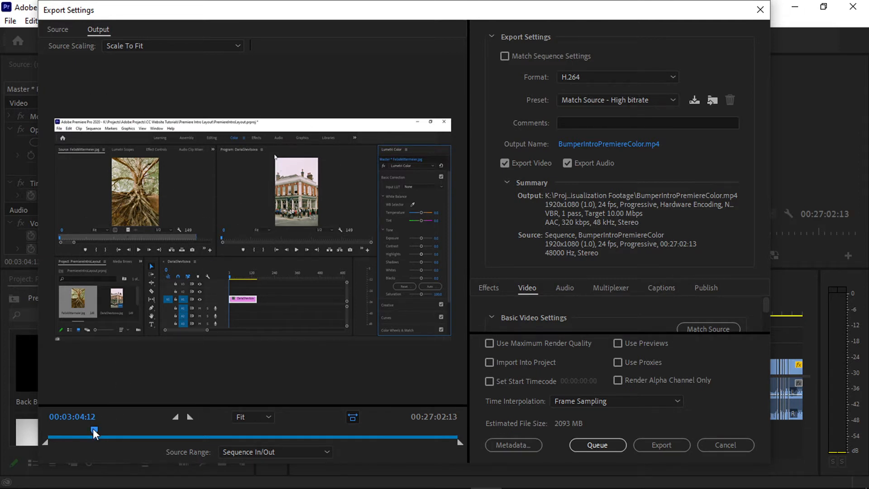
{"action": "left_click_drag", "start_coordinate": [65, 434], "coordinate": [145, 433]}
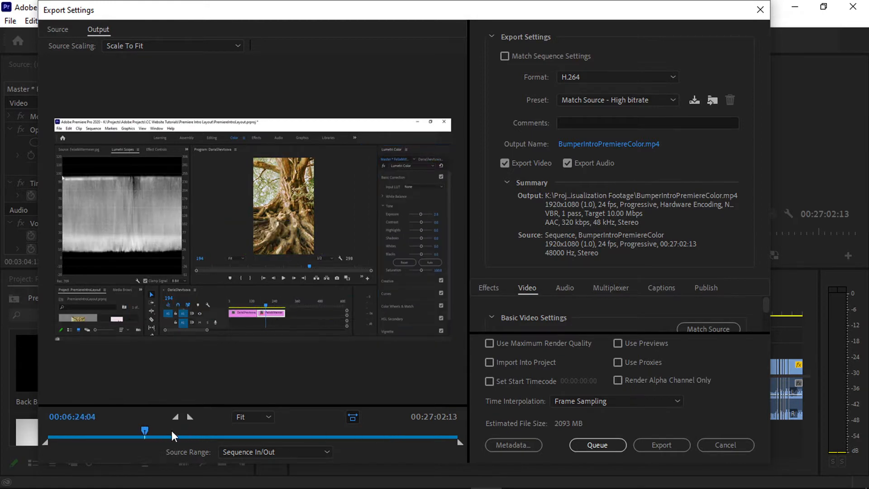
{"action": "left_click", "coordinate": [237, 448]}
{"action": "left_click", "coordinate": [278, 398]}
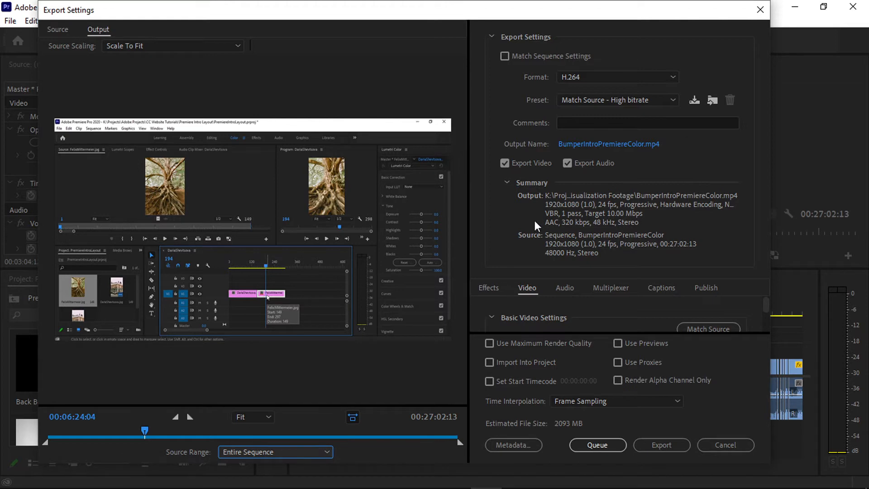
{"action": "left_click", "coordinate": [761, 10]}
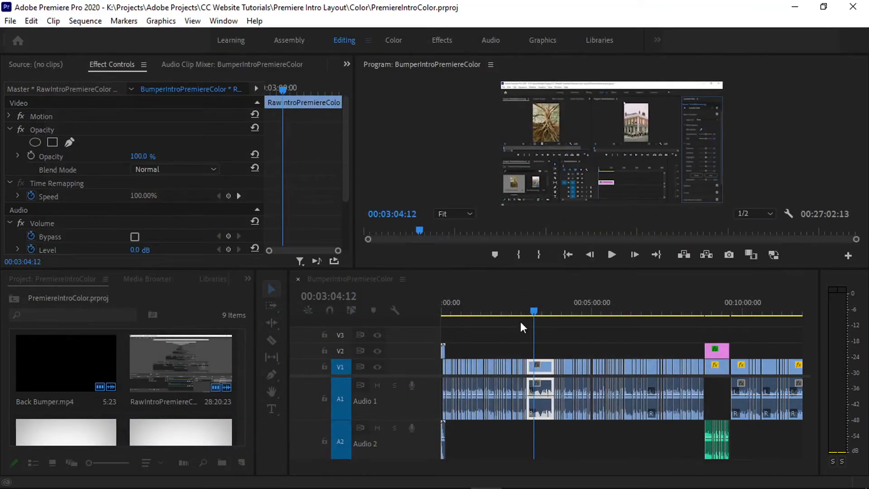
Mark an in point at 00:01:34:04 and an out point at 00:03:50:07, and return the playhead to 00:01:55:19.
{"action": "left_click_drag", "start_coordinate": [529, 311], "coordinate": [490, 314]}
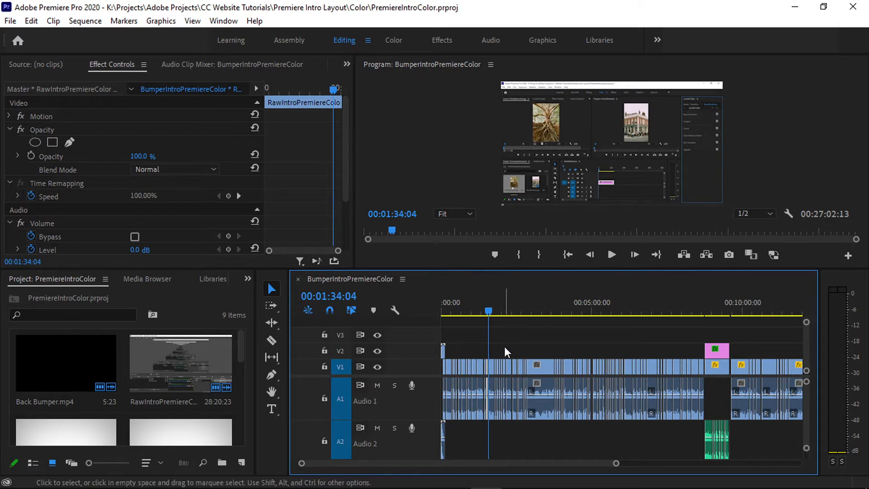
{"action": "key", "text": "i"}
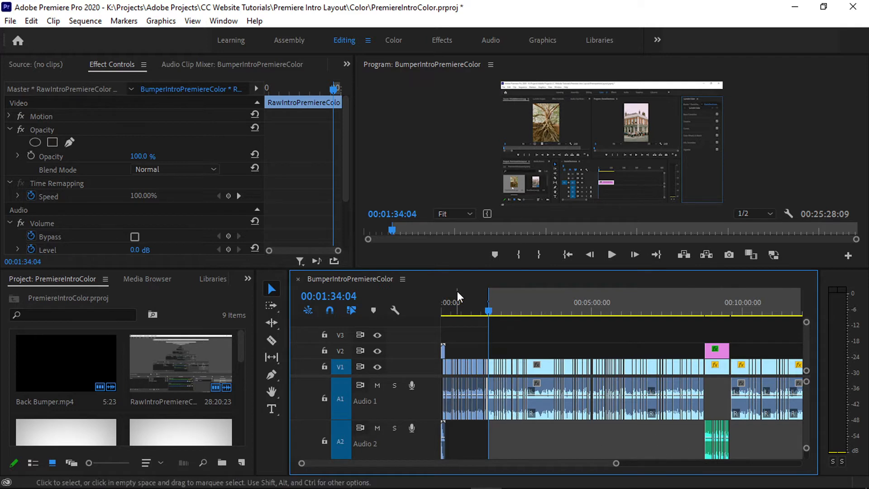
{"action": "left_click_drag", "start_coordinate": [490, 312], "coordinate": [556, 312]}
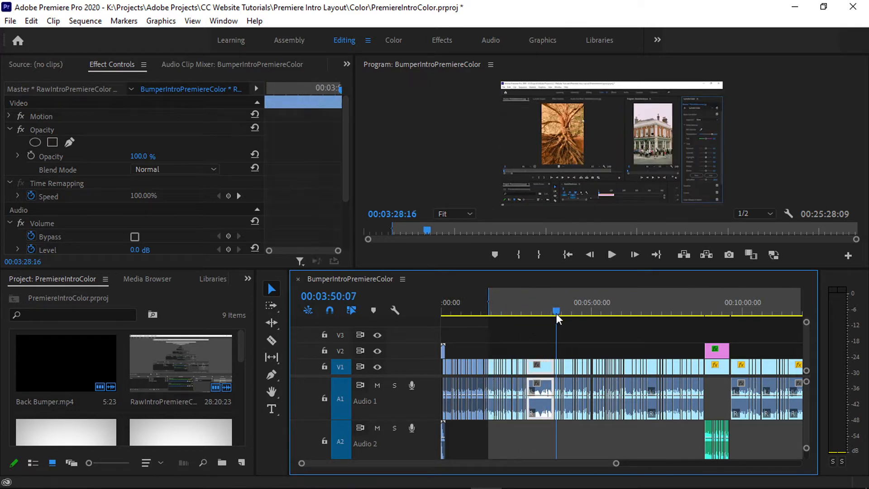
{"action": "key", "text": "o"}
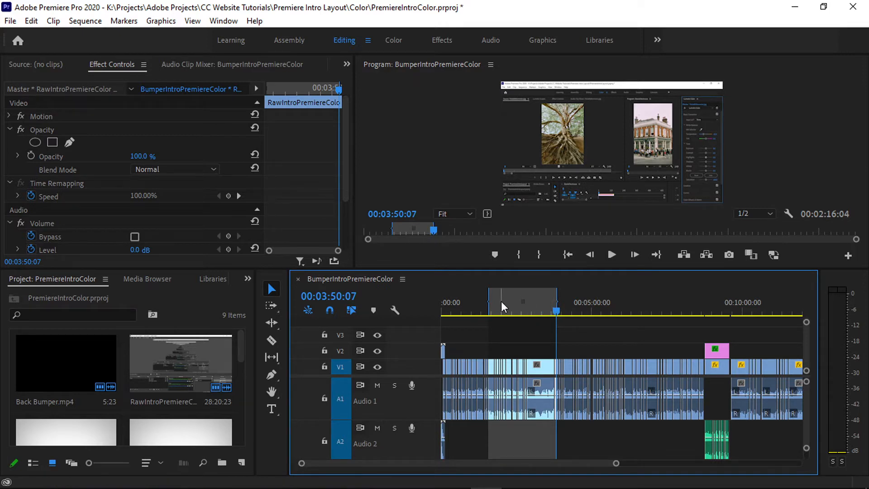
{"action": "left_click_drag", "start_coordinate": [556, 314], "coordinate": [499, 351]}
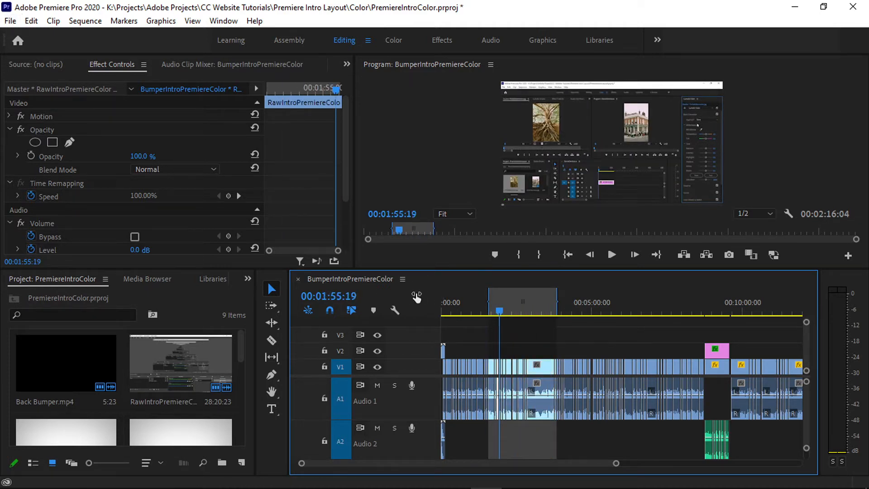
Open the media export settings and set a custom export range from 00:04:49:09 to 00:14:12:23.
{"action": "key", "text": "ctrl+m"}
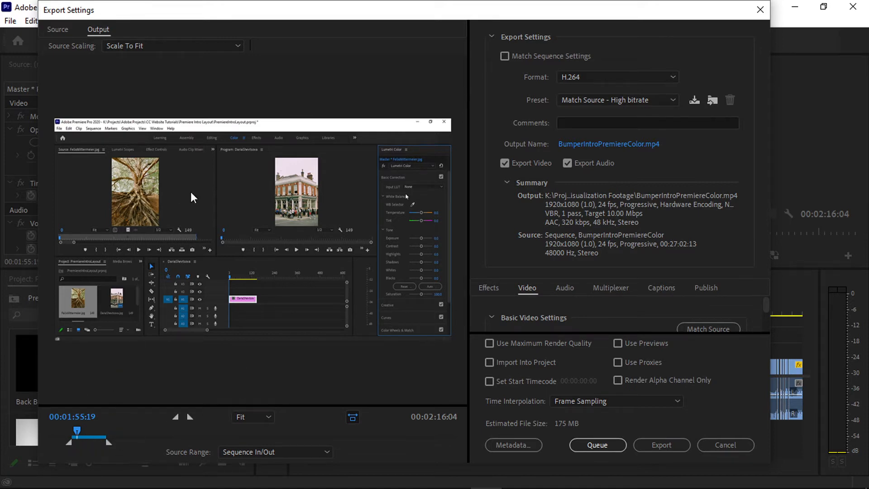
{"action": "mouse_move", "coordinate": [294, 18]}
{"action": "left_mouse_down"}
{"action": "mouse_move", "coordinate": [541, 50]}
{"action": "mouse_move", "coordinate": [419, 488]}
{"action": "mouse_move", "coordinate": [391, 488]}
{"action": "mouse_move", "coordinate": [316, 87]}
{"action": "mouse_move", "coordinate": [286, 22]}
{"action": "left_mouse_up"}
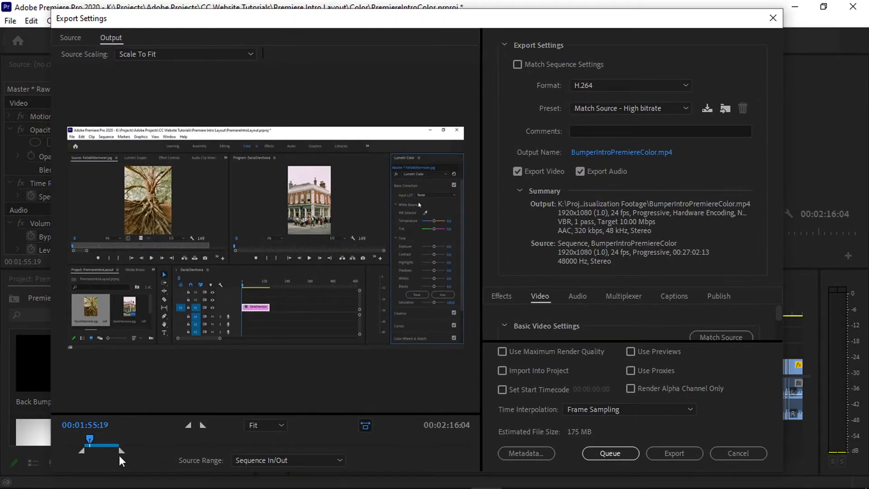
{"action": "left_click_drag", "start_coordinate": [122, 451], "coordinate": [209, 453]}
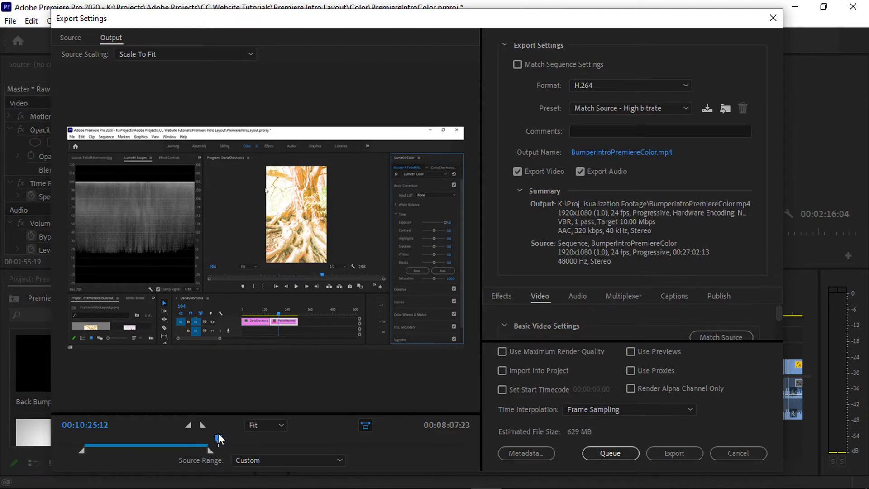
{"action": "left_click_drag", "start_coordinate": [218, 439], "coordinate": [274, 438]}
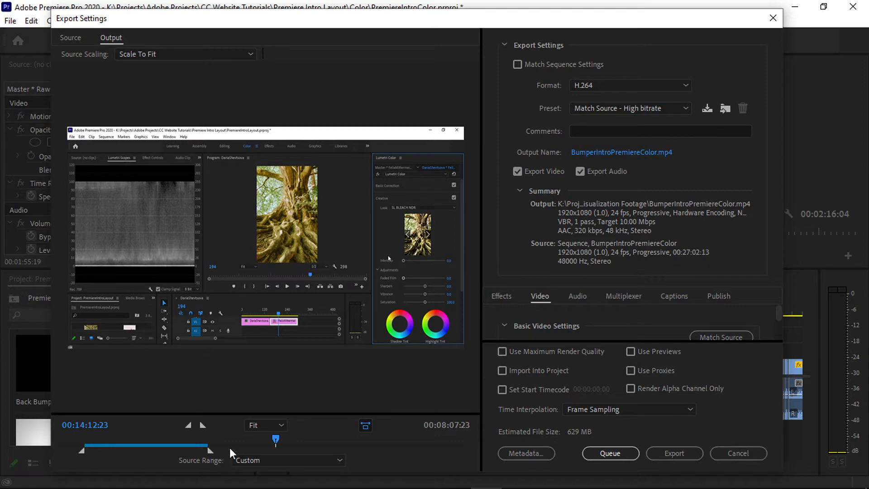
{"action": "left_click", "coordinate": [204, 426]}
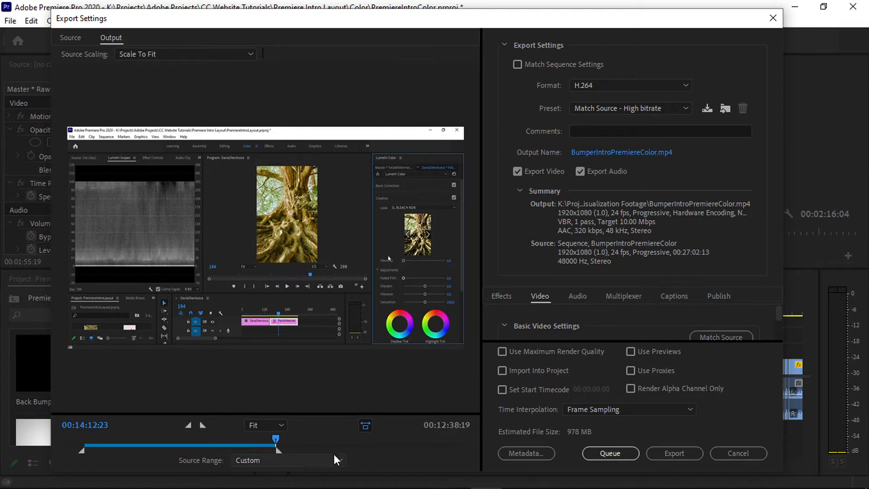
{"action": "left_click_drag", "start_coordinate": [274, 432], "coordinate": [132, 431]}
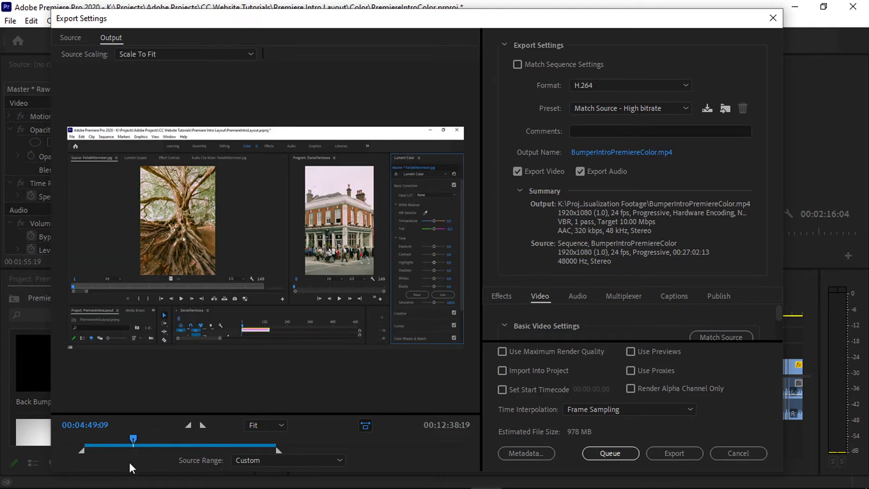
{"action": "left_click", "coordinate": [189, 424]}
Reset the export source range to Sequence In/Out and cancel the export.
{"action": "mouse_move", "coordinate": [270, 483]}
{"action": "left_click", "coordinate": [290, 460]}
{"action": "left_click", "coordinate": [299, 438]}
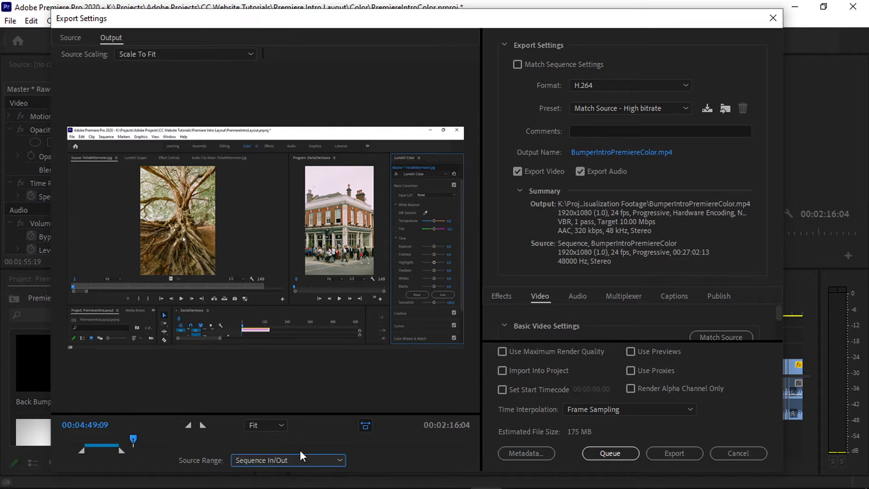
{"action": "left_click", "coordinate": [735, 452]}
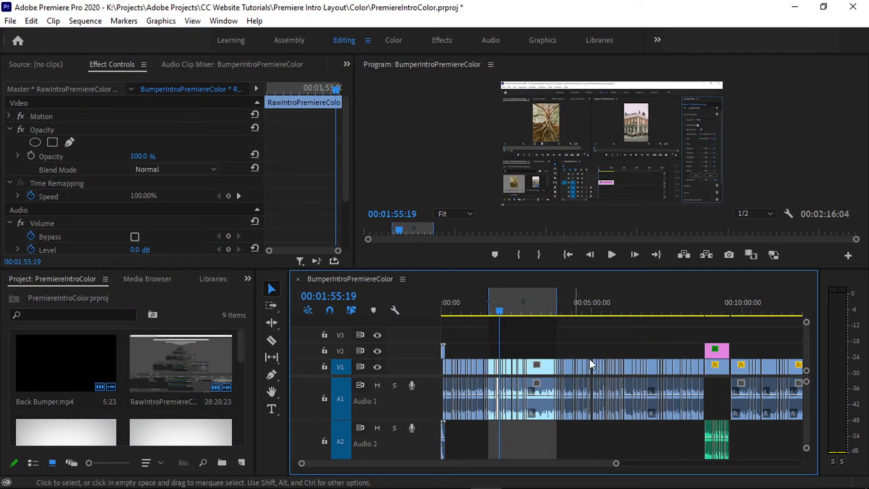
Move the sequence in point to 00:01:55:19 and clear both the in and out points.
{"action": "key", "text": "i"}
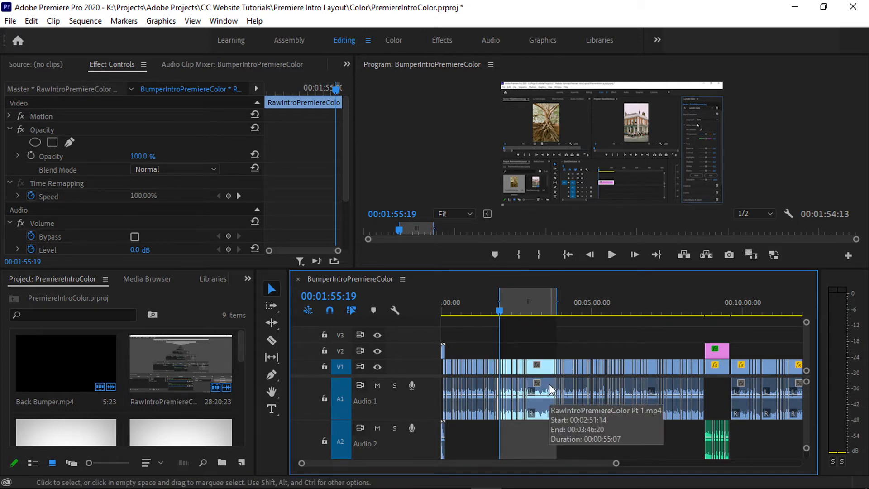
{"action": "key", "text": "ctrl+shift+x"}
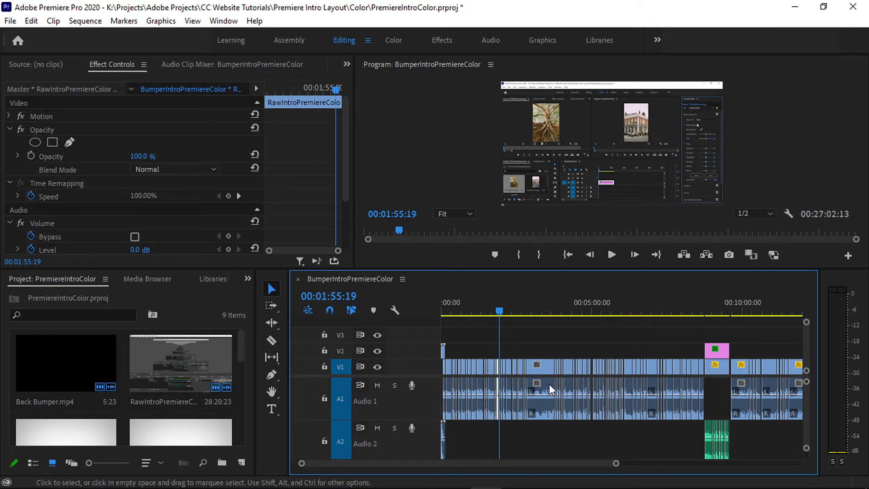
Mark in and out points around the clip ending at the 00:01:55:19 playhead, inspect the marked range, and clear both points.
{"action": "key", "text": "x"}
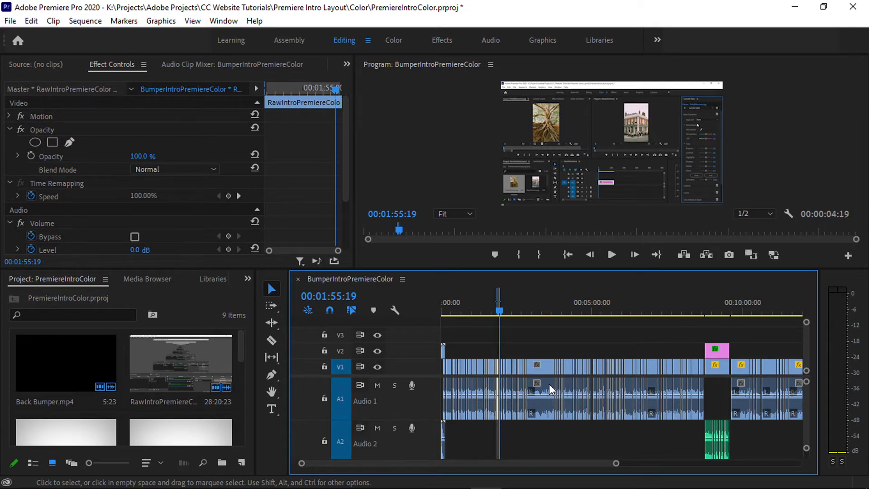
{"action": "key", "text": "="}
{"action": "key", "text": "="}
{"action": "key", "text": "="}
{"action": "key", "text": "="}
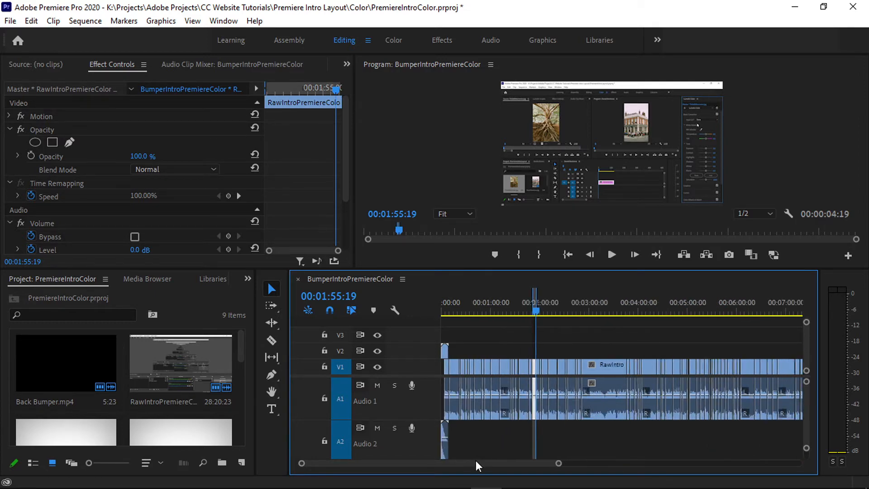
{"action": "key", "text": "="}
{"action": "key", "text": "="}
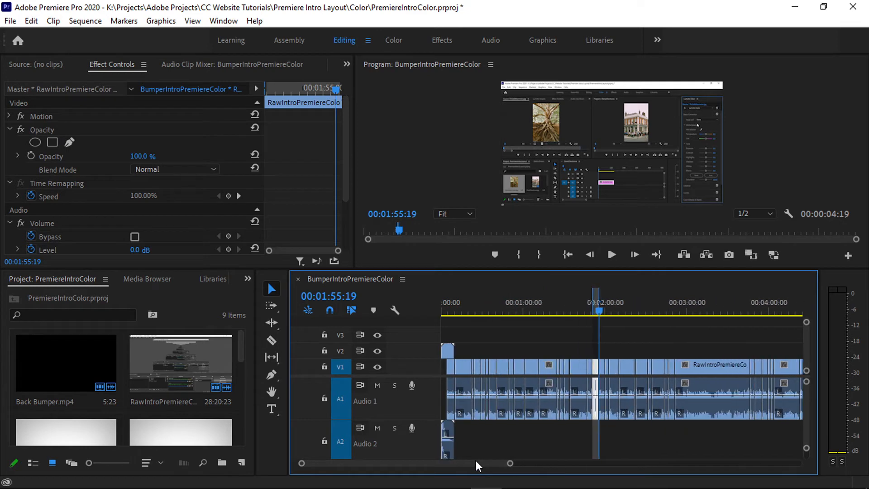
{"action": "key", "text": "="}
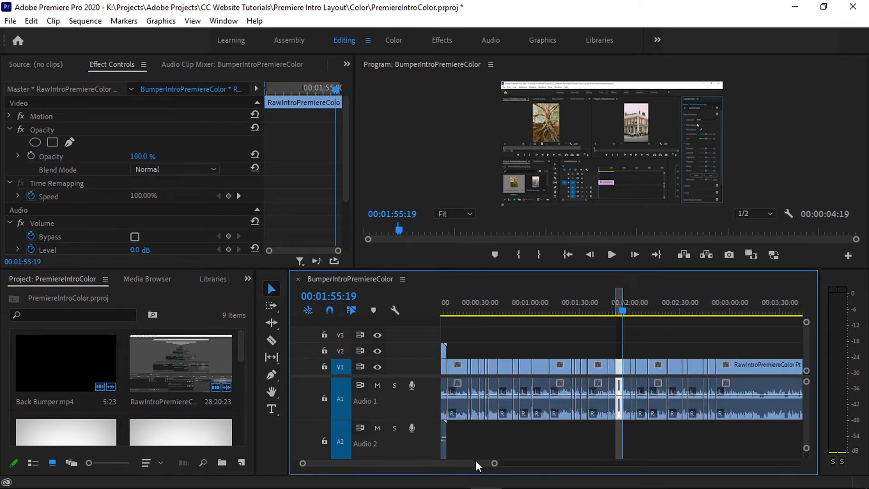
{"action": "key", "text": "="}
{"action": "key", "text": "="}
{"action": "key", "text": "="}
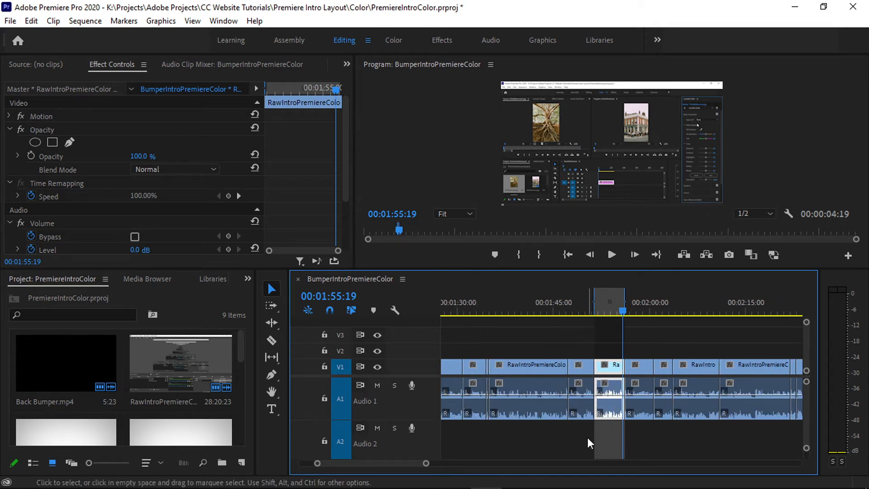
{"action": "key", "text": "ctrl+shift+x"}
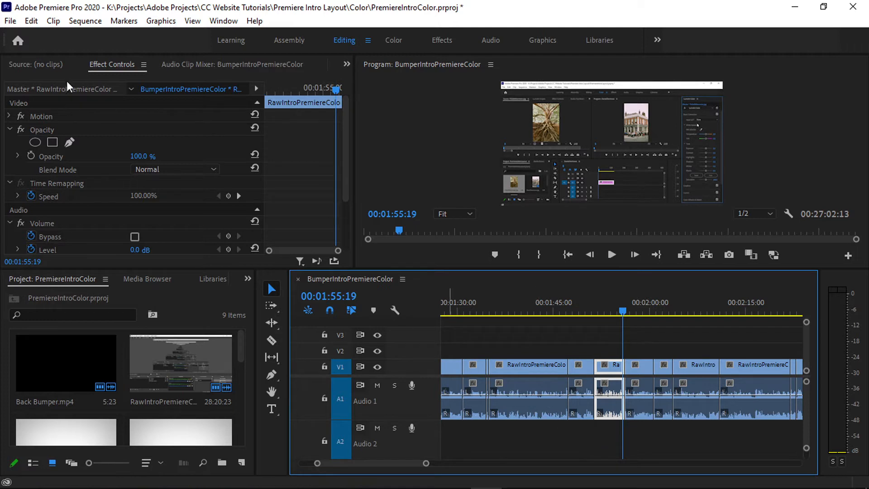
Open the media export settings for the full BumperIntroPremiereColor sequence and reposition the dialog.
{"action": "left_click", "coordinate": [10, 21]}
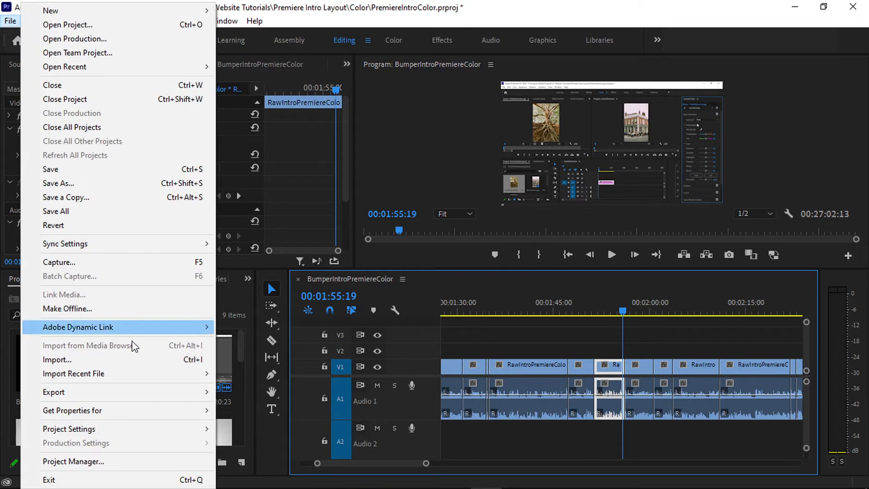
{"action": "mouse_move", "coordinate": [151, 392]}
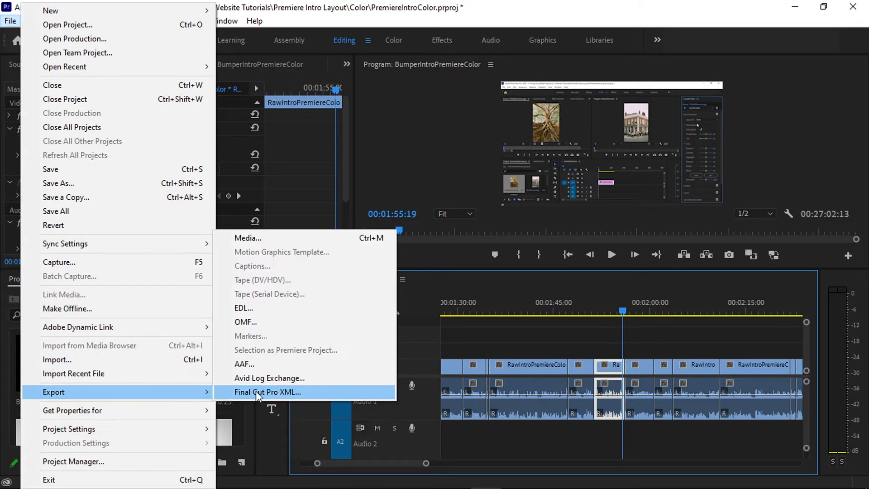
{"action": "left_click", "coordinate": [269, 239]}
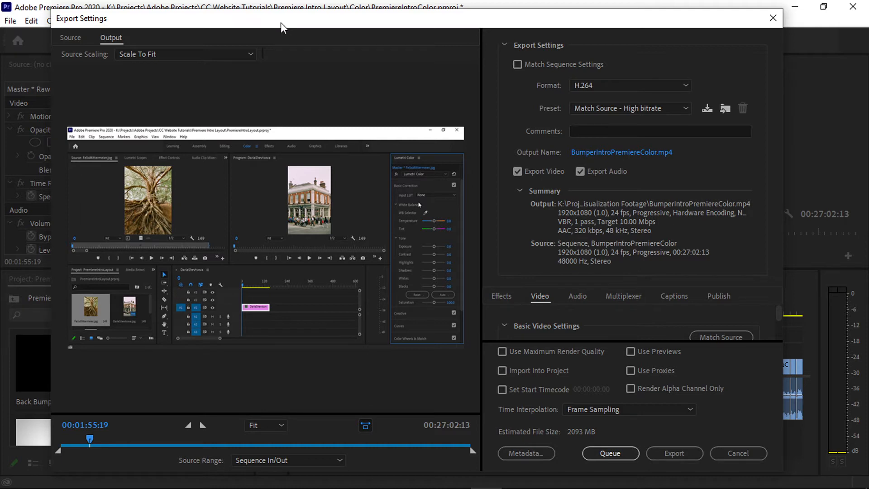
{"action": "left_click_drag", "start_coordinate": [281, 22], "coordinate": [369, 23]}
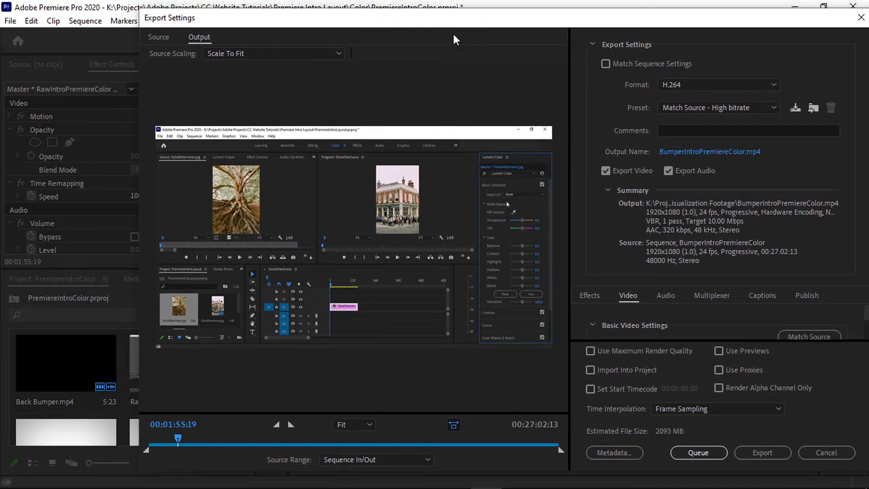
{"action": "left_click_drag", "start_coordinate": [479, 18], "coordinate": [372, 25]}
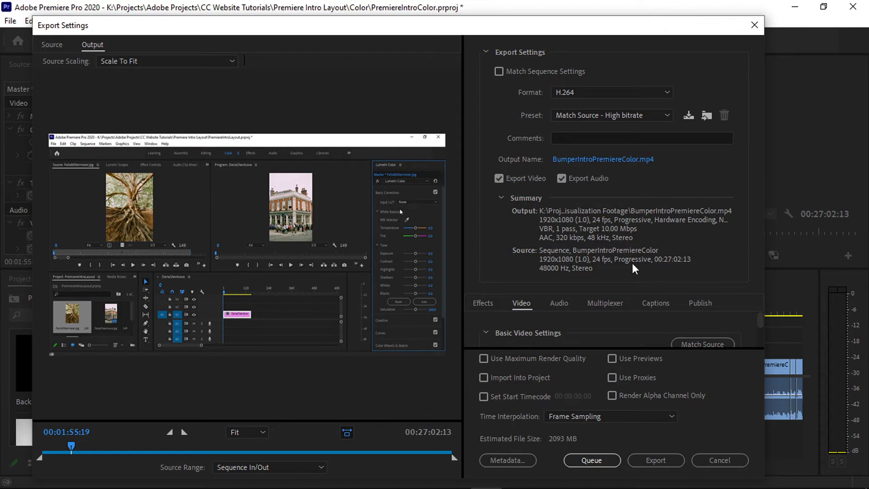
Set the export format to H.264 and the preset to Match Source - High bitrate after looking through the available presets.
{"action": "left_click", "coordinate": [579, 93]}
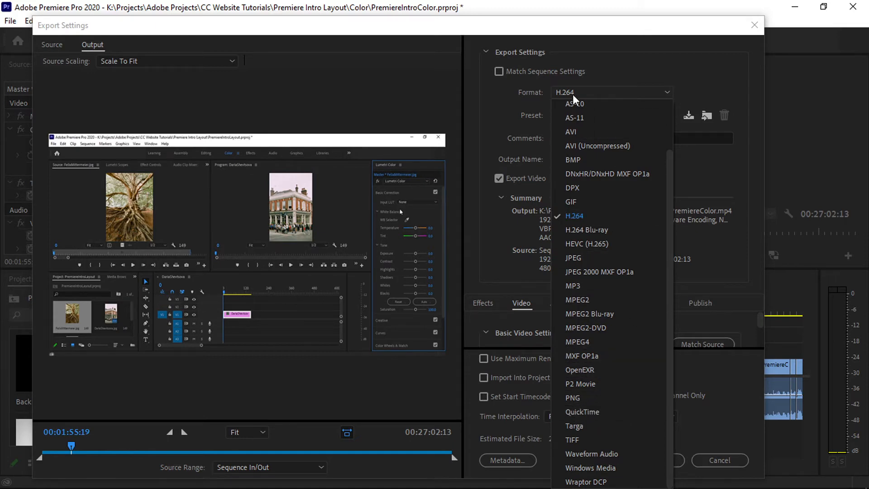
{"action": "left_click", "coordinate": [586, 216]}
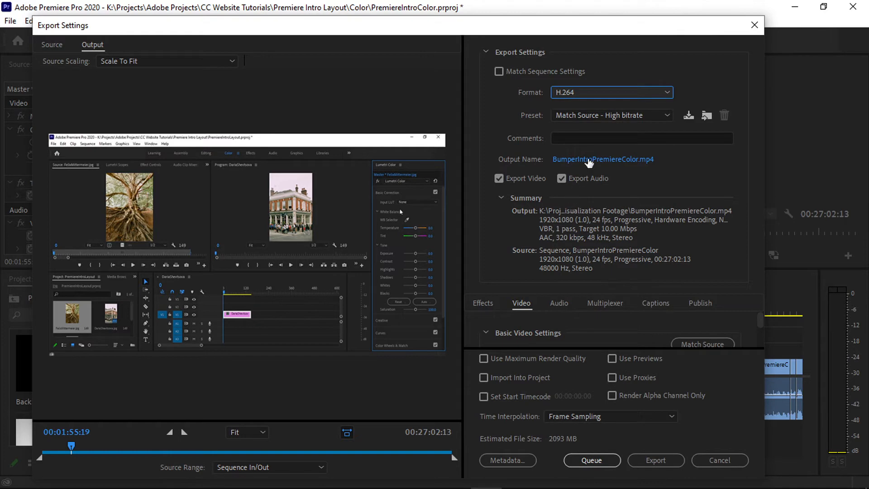
{"action": "left_click", "coordinate": [620, 119]}
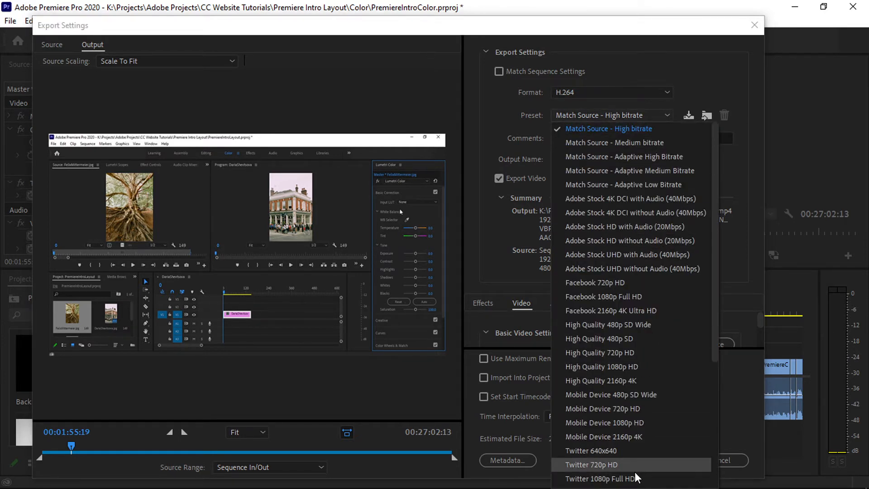
{"action": "scroll", "coordinate": [632, 473], "scroll_direction": "down", "scroll_amount": 5}
{"action": "scroll", "coordinate": [631, 446], "scroll_direction": "up", "scroll_amount": 5}
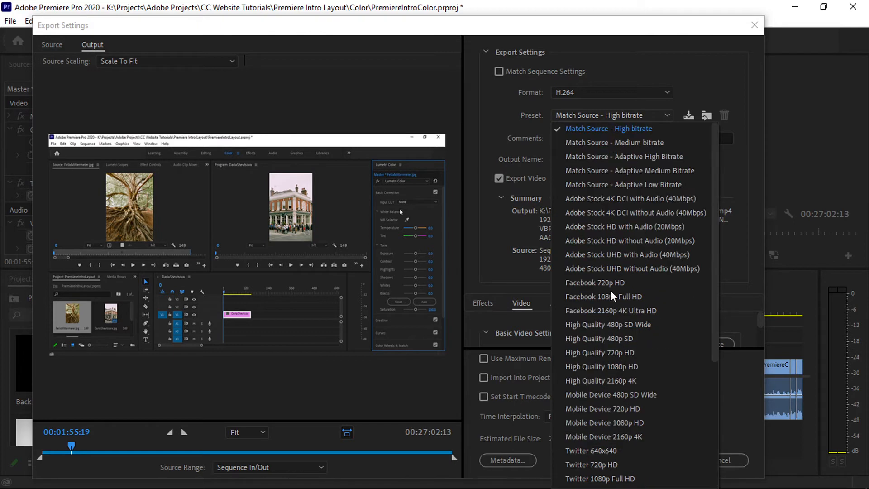
{"action": "scroll", "coordinate": [598, 262], "scroll_direction": "down", "scroll_amount": 3}
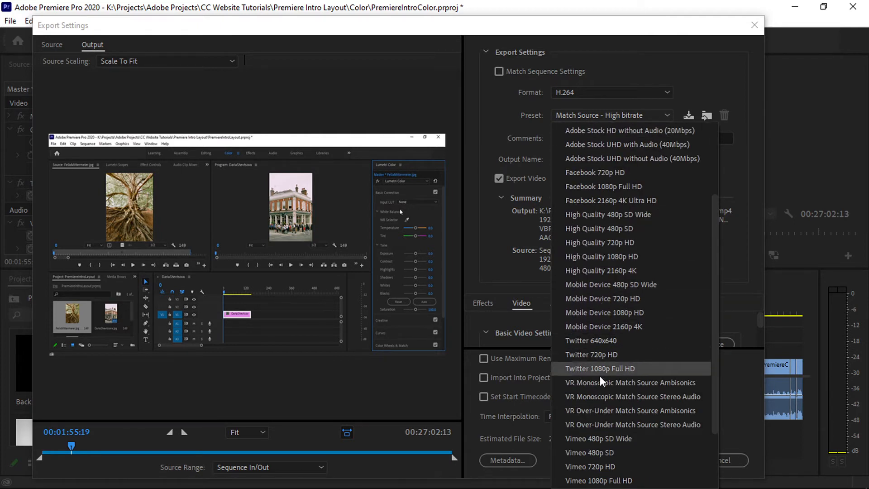
{"action": "scroll", "coordinate": [607, 382], "scroll_direction": "down", "scroll_amount": 2}
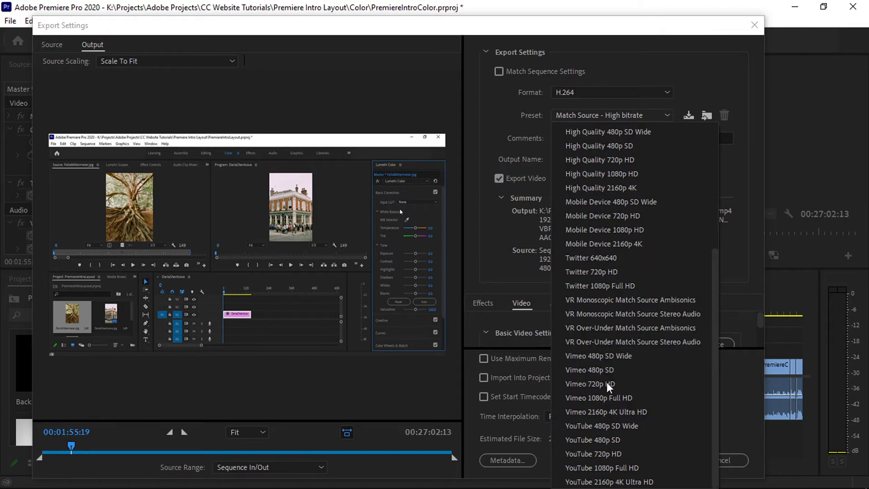
{"action": "scroll", "coordinate": [623, 348], "scroll_direction": "up", "scroll_amount": 5}
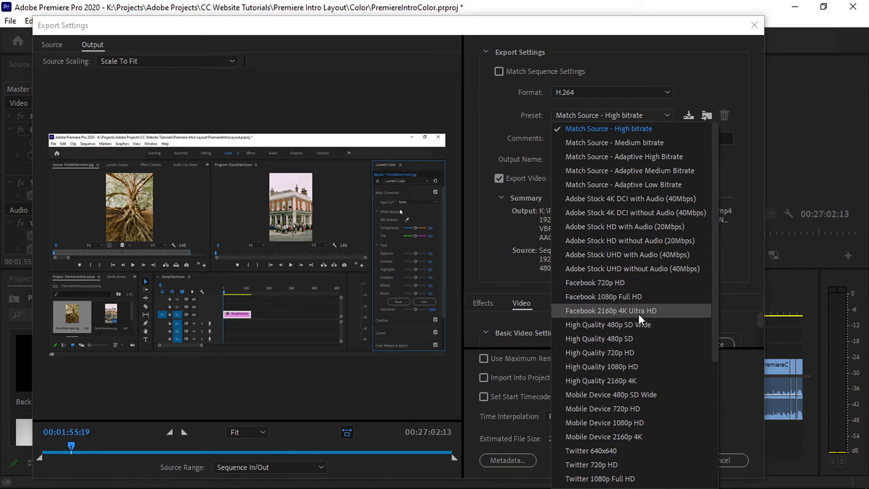
{"action": "left_click", "coordinate": [611, 132]}
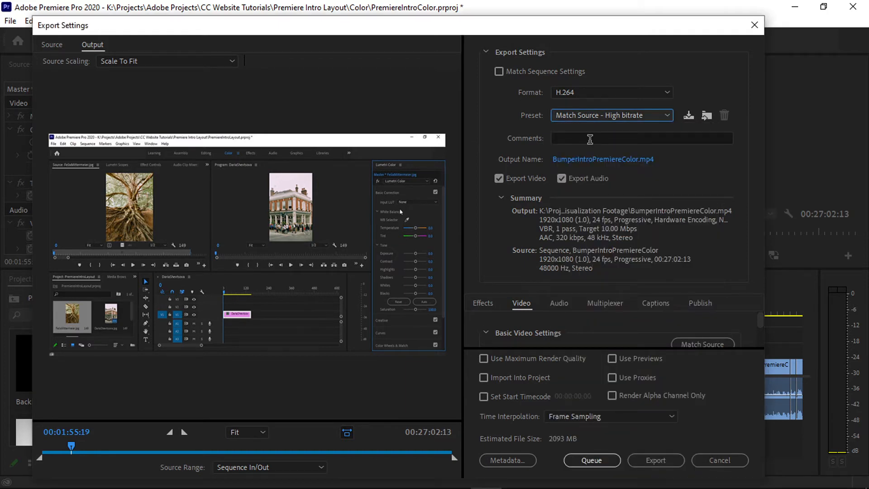
Open the export's output name for editing and look through the files in the Color folder.
{"action": "left_click", "coordinate": [595, 164]}
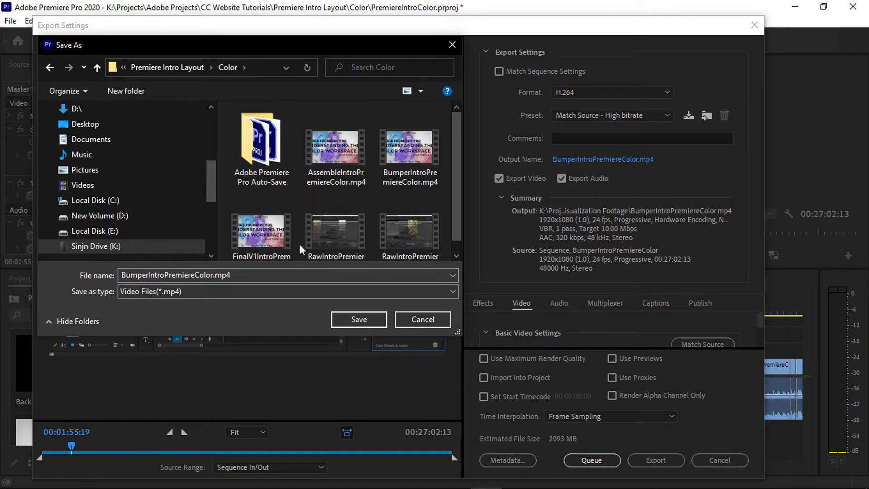
{"action": "scroll", "coordinate": [380, 186], "scroll_direction": "down", "scroll_amount": 1}
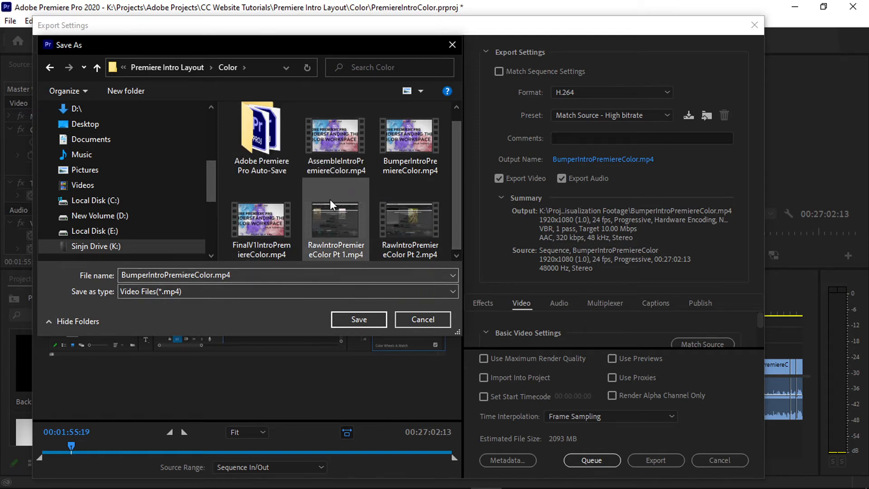
Remove the Bumper prefix from the output file name, then try the existing FinalV1IntroPremiereColor.mp4 name instead.
{"action": "double_click", "coordinate": [246, 279]}
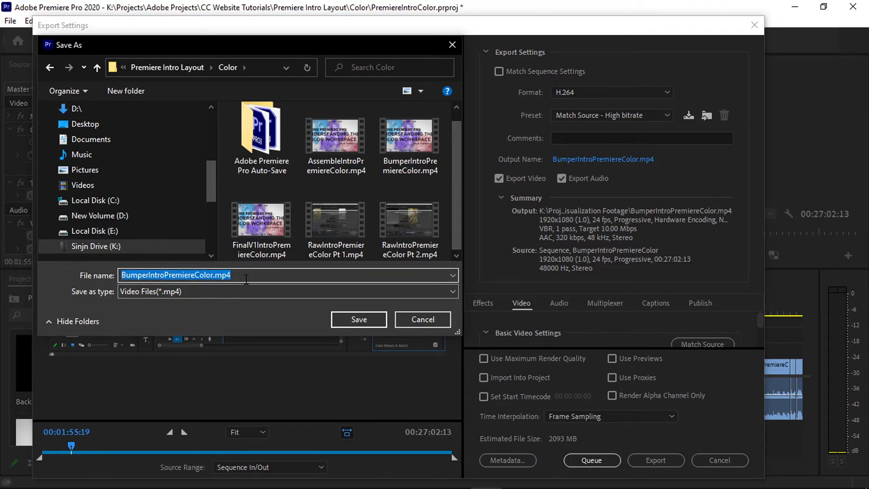
{"action": "key", "text": "Left"}
{"action": "key", "text": "Right"}
{"action": "key", "text": "Right"}
{"action": "key", "text": "Right"}
{"action": "key", "text": "Right"}
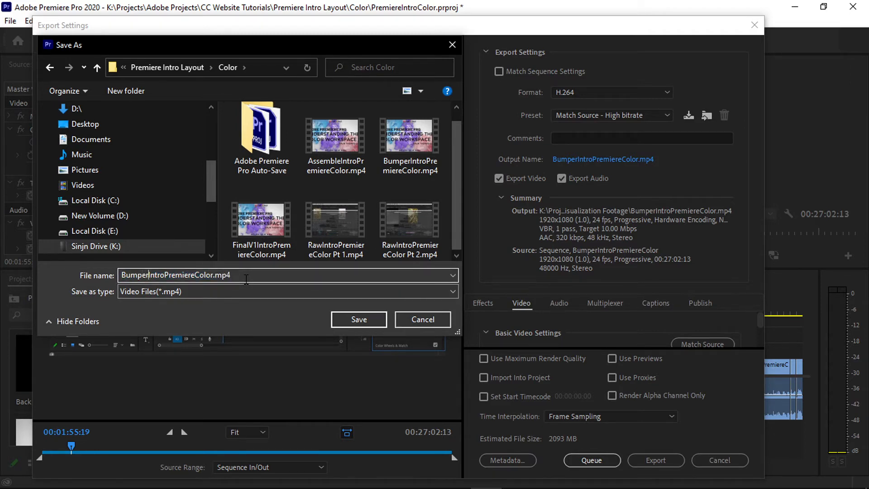
{"action": "key", "text": "BackSpace"}
{"action": "key", "text": "BackSpace"}
{"action": "key", "text": "BackSpace"}
{"action": "key", "text": "BackSpace"}
{"action": "key", "text": "BackSpace"}
{"action": "key", "text": "BackSpace"}
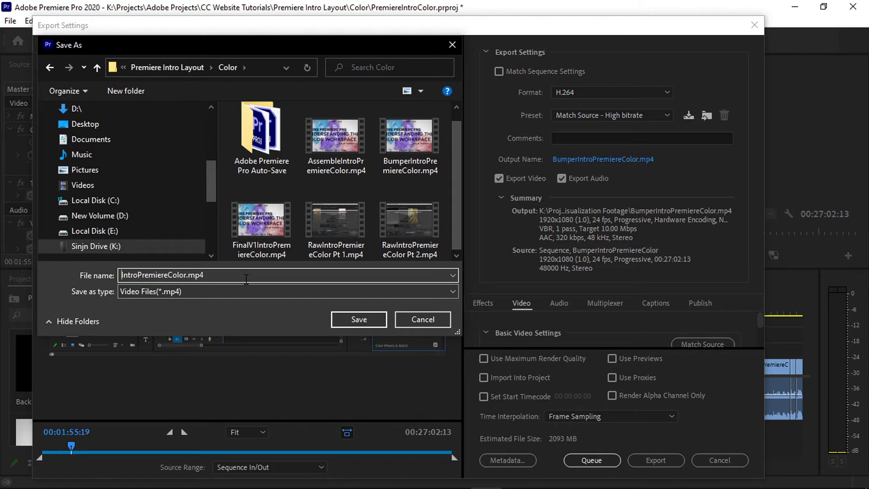
{"action": "left_click", "coordinate": [264, 251]}
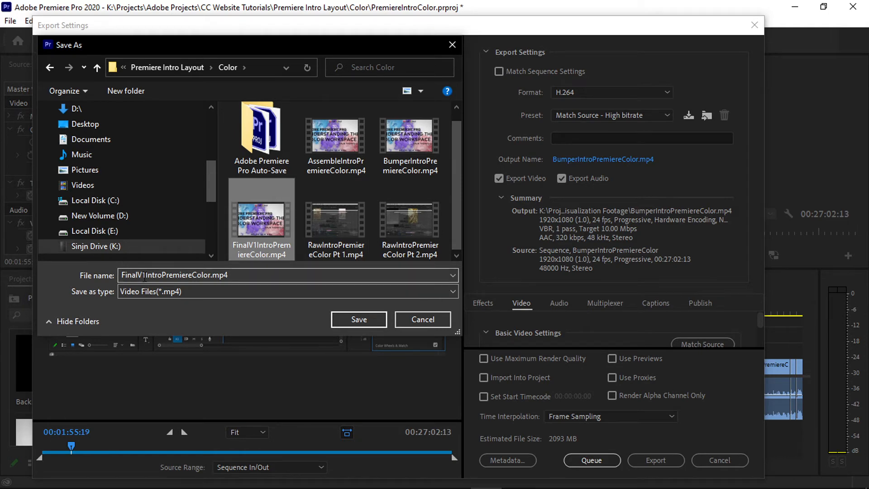
Name the output file YoutubeTutorialColor and save that name in the Color folder.
{"action": "double_click", "coordinate": [243, 275]}
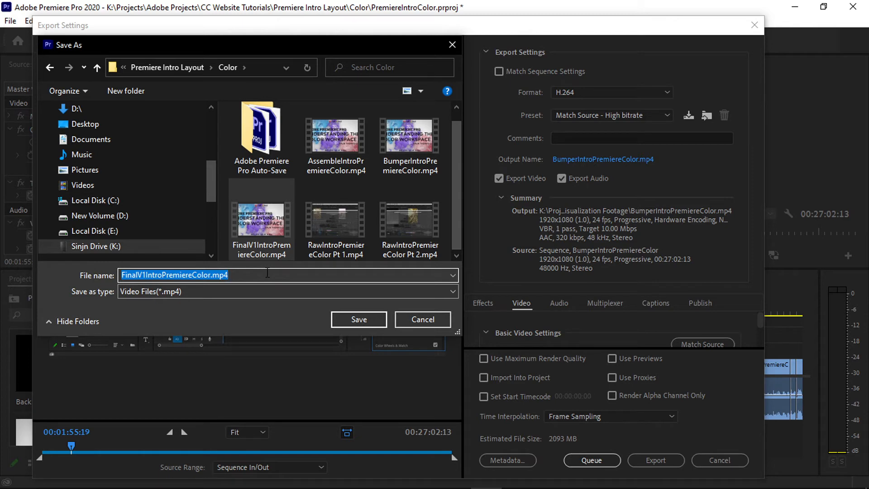
{"action": "type", "text": "Y"}
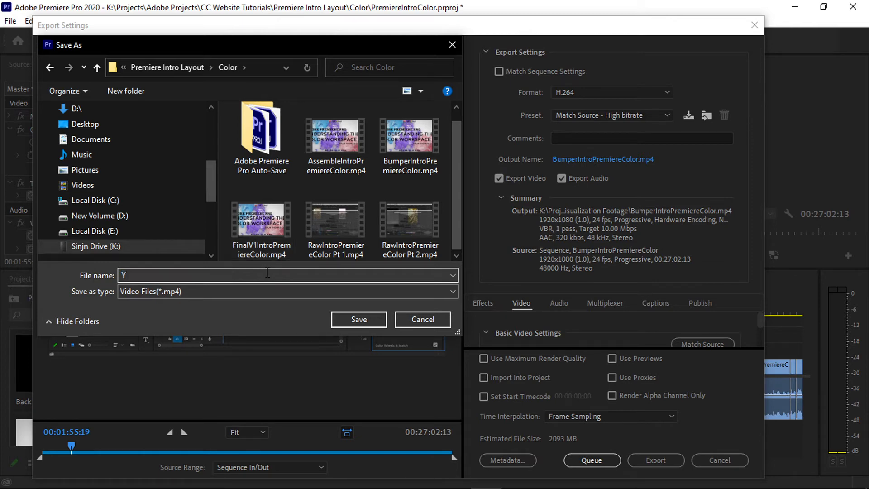
{"action": "type", "text": "outubeTutorialColor"}
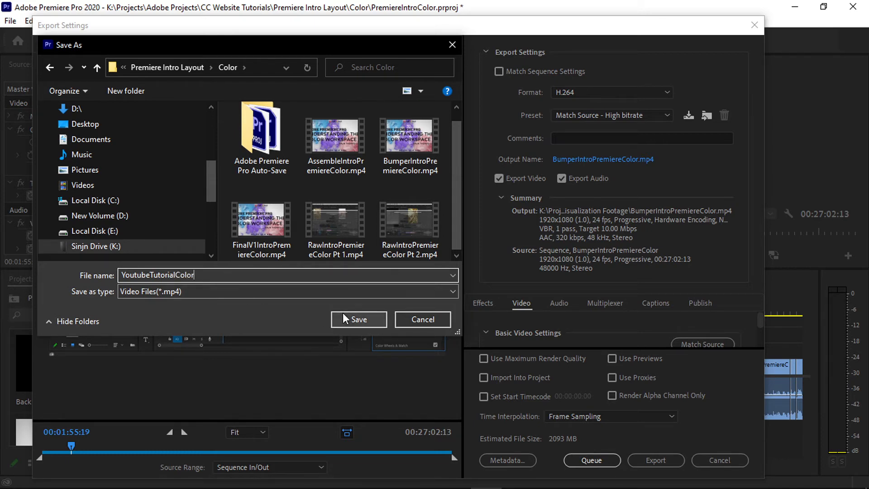
{"action": "left_click", "coordinate": [371, 320]}
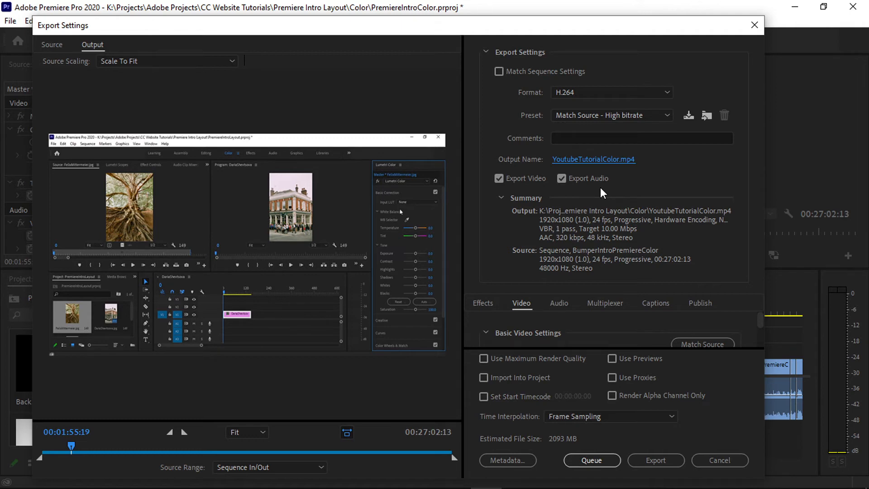
Turn video export off and on again, and reselect the Match Source - High bitrate preset.
{"action": "left_click", "coordinate": [499, 179]}
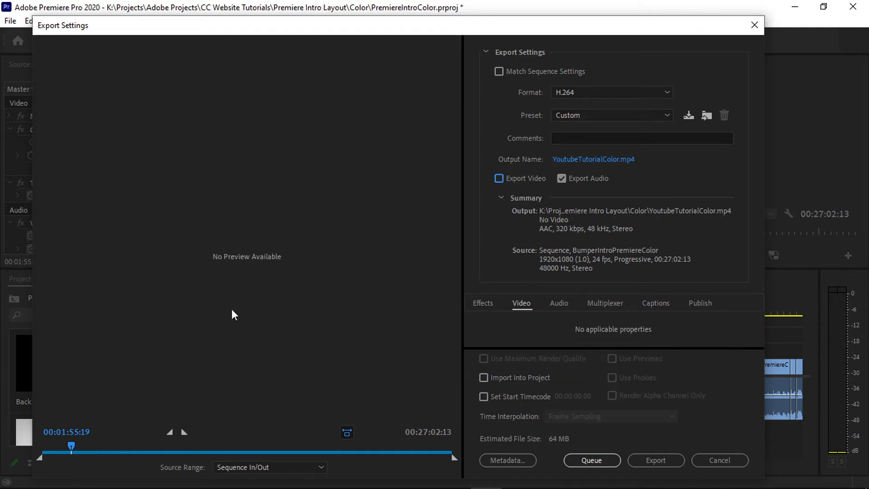
{"action": "left_click", "coordinate": [500, 179]}
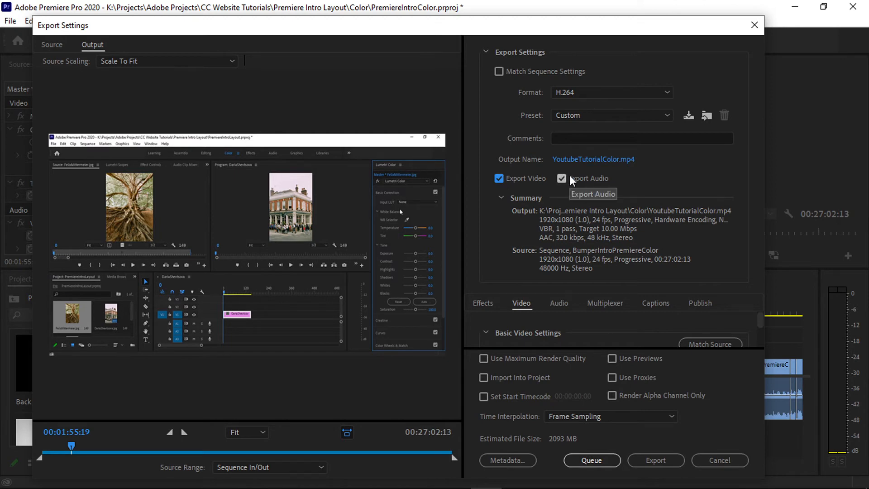
{"action": "left_click", "coordinate": [608, 117]}
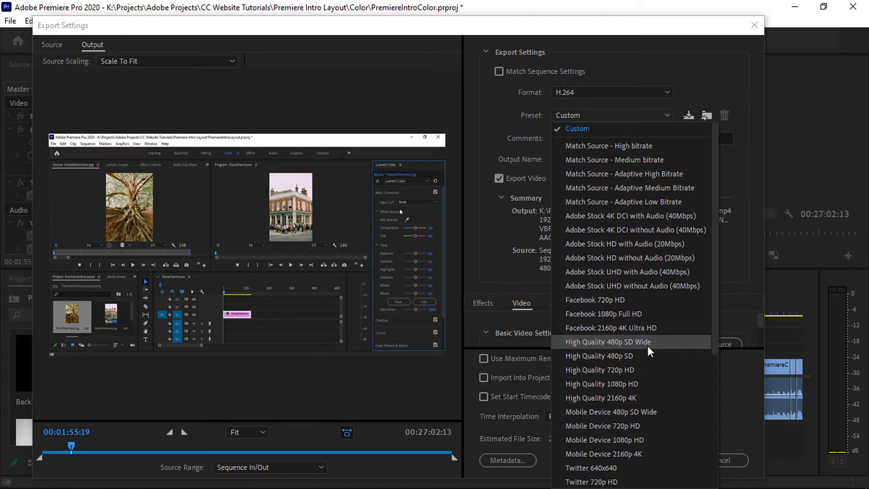
{"action": "left_click", "coordinate": [653, 148]}
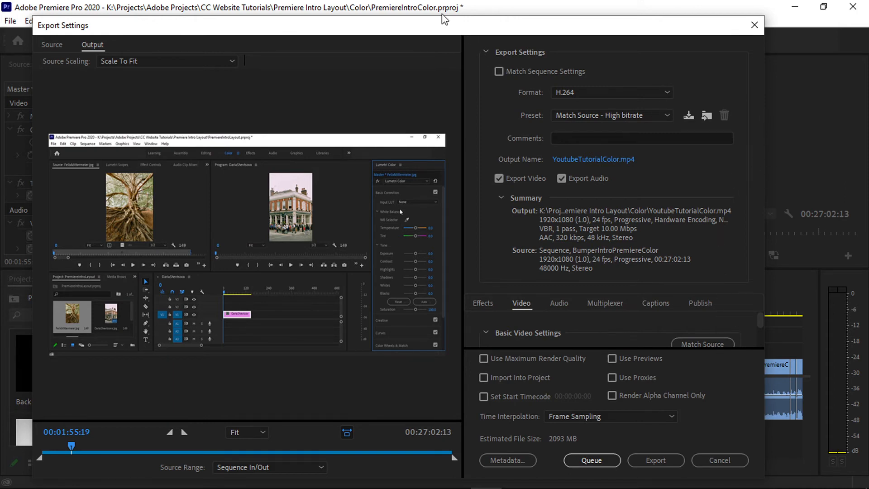
Unlink the frame size from the source in the basic video settings and try widths of 1080, 2048 and 190.
{"action": "left_click", "coordinate": [484, 52]}
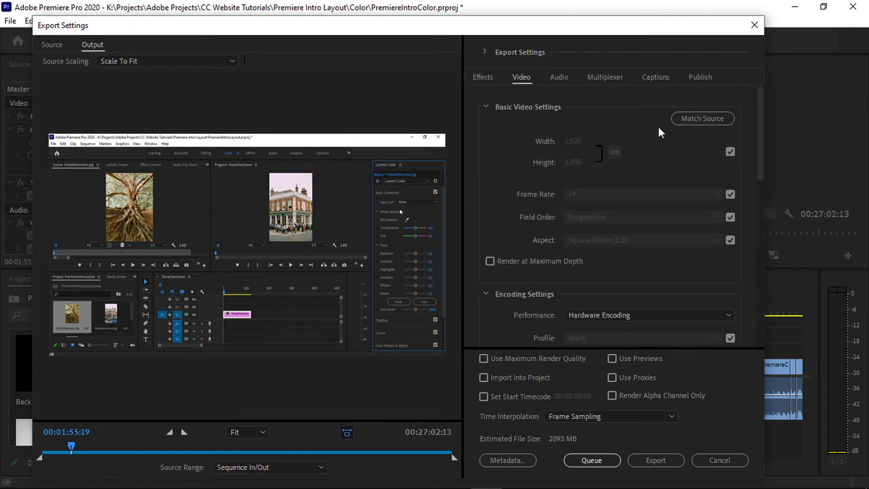
{"action": "left_click", "coordinate": [730, 152]}
{"action": "type", "text": "1080"}
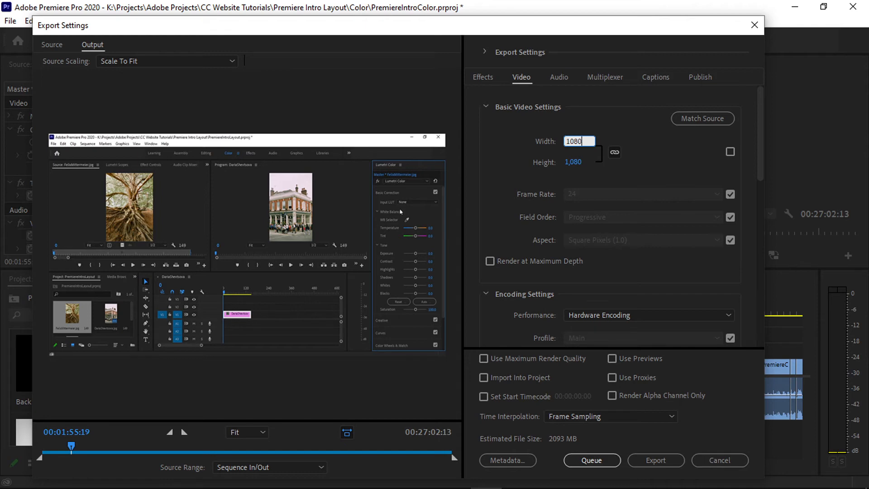
{"action": "key", "text": "Tab"}
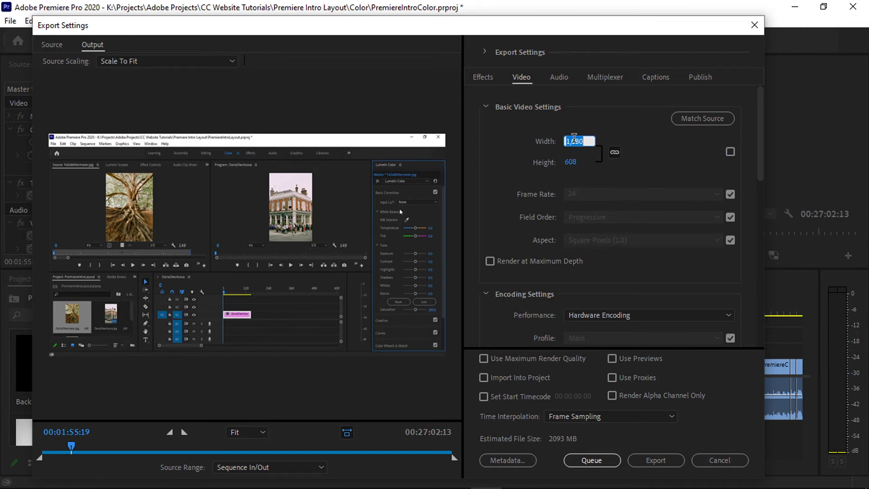
{"action": "type", "text": "2048"}
{"action": "key", "text": "Return"}
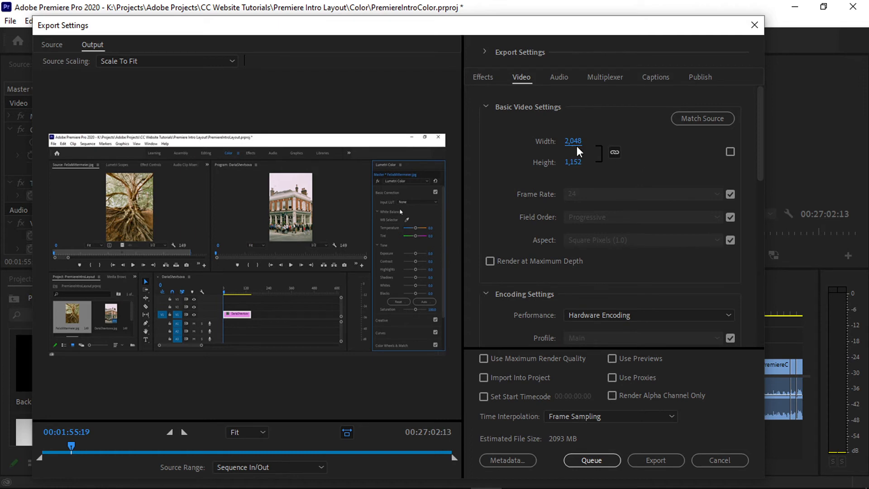
{"action": "type", "text": "190"}
{"action": "key", "text": "Return"}
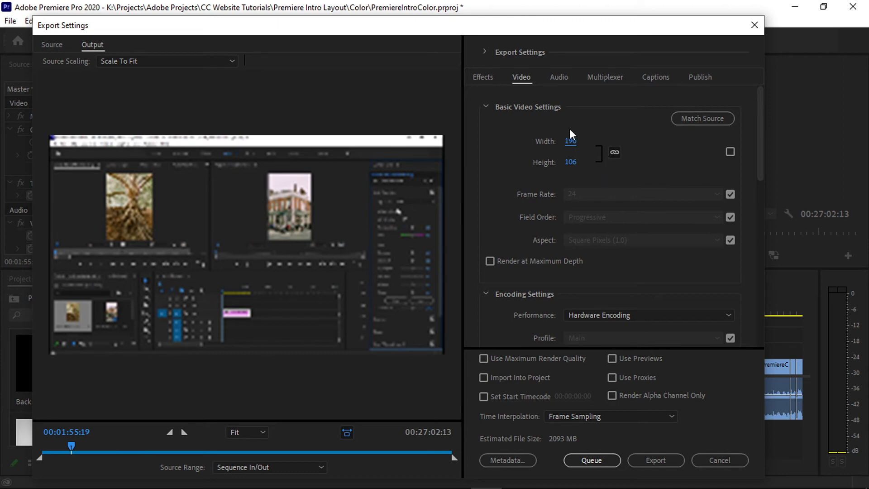
Set the export width to 1920 and make the frame size match the source again.
{"action": "left_click", "coordinate": [571, 142]}
{"action": "type", "text": "1920"}
{"action": "key", "text": "Return"}
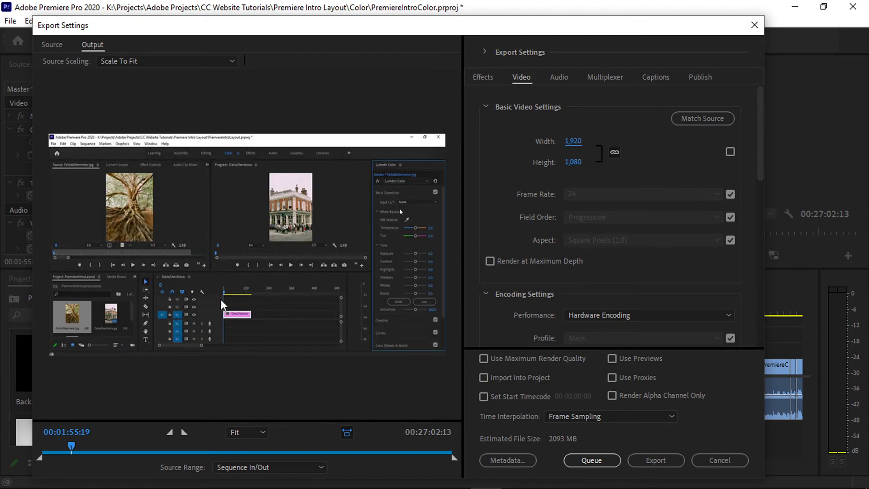
{"action": "left_click", "coordinate": [730, 152]}
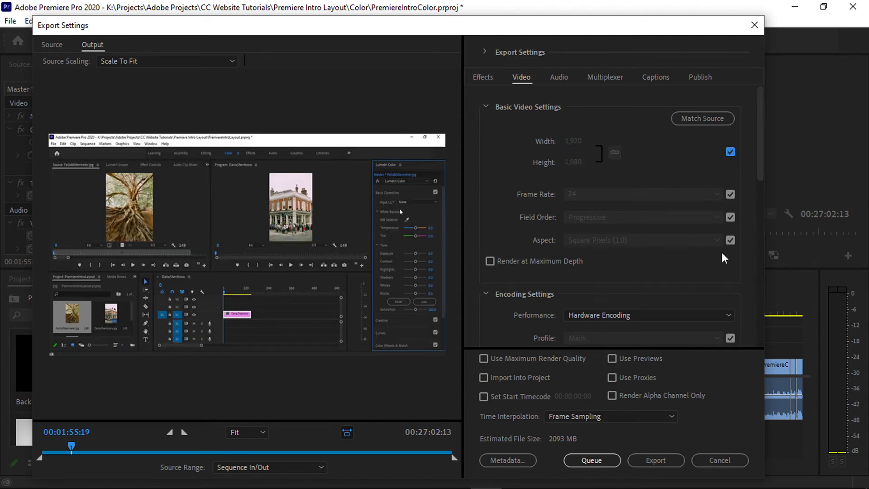
Unlink the frame rate from the source, inspect the selectable rates, and make it match the source again.
{"action": "left_click", "coordinate": [730, 194]}
{"action": "left_click", "coordinate": [698, 195]}
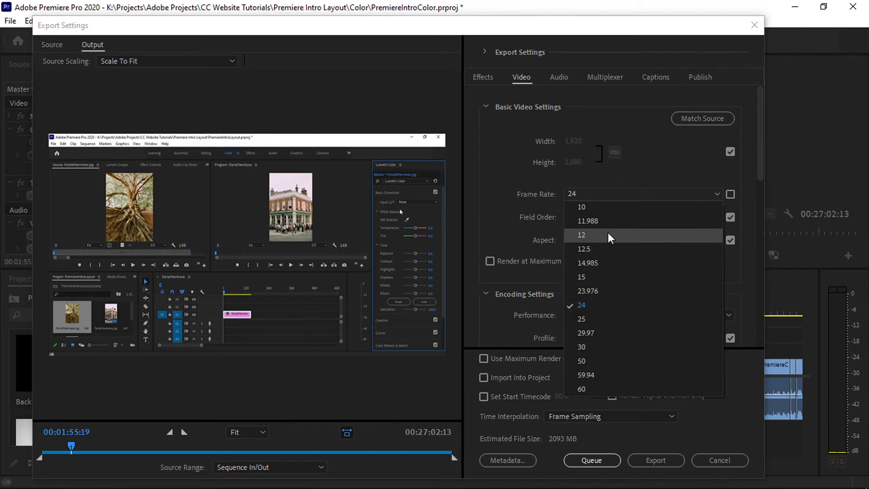
{"action": "left_click", "coordinate": [438, 277]}
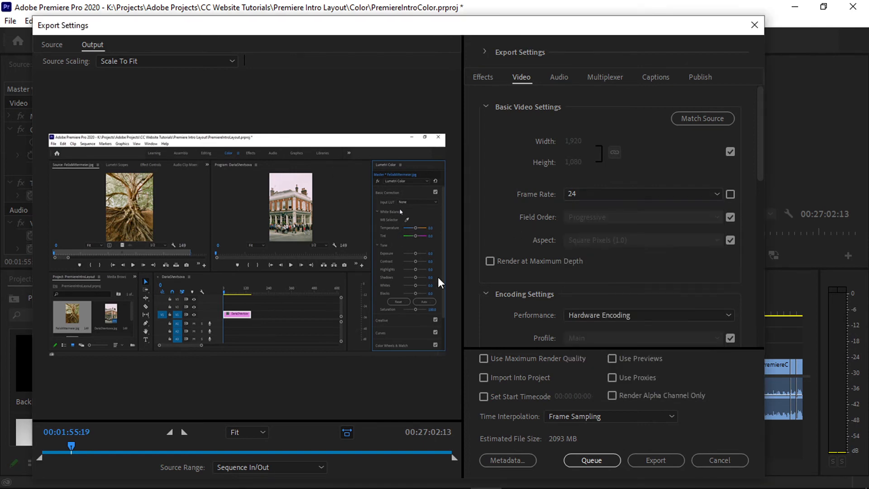
{"action": "left_click", "coordinate": [731, 194]}
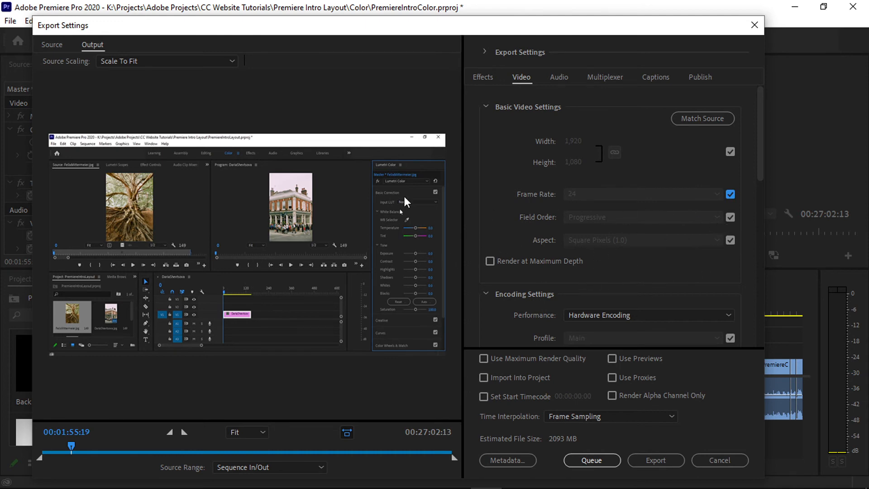
Examine the performance options in the encoding settings without changing the selected one.
{"action": "scroll", "coordinate": [496, 227], "scroll_direction": "down", "scroll_amount": 4}
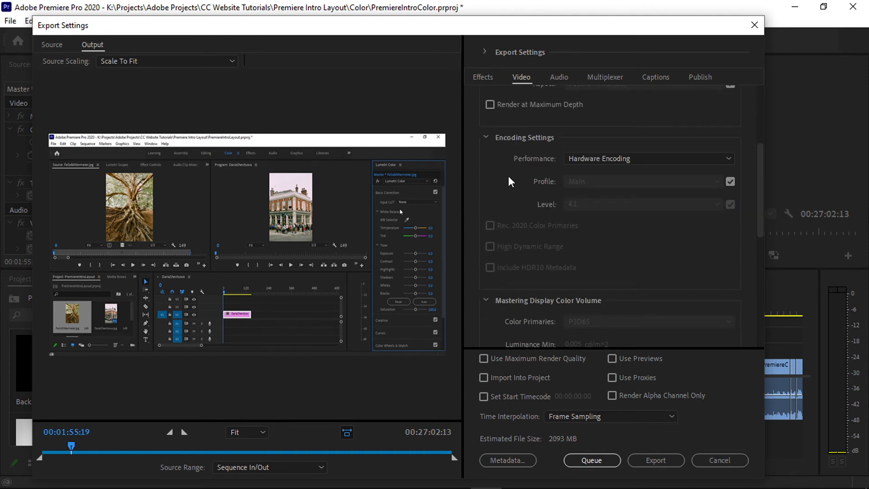
{"action": "left_click", "coordinate": [654, 157]}
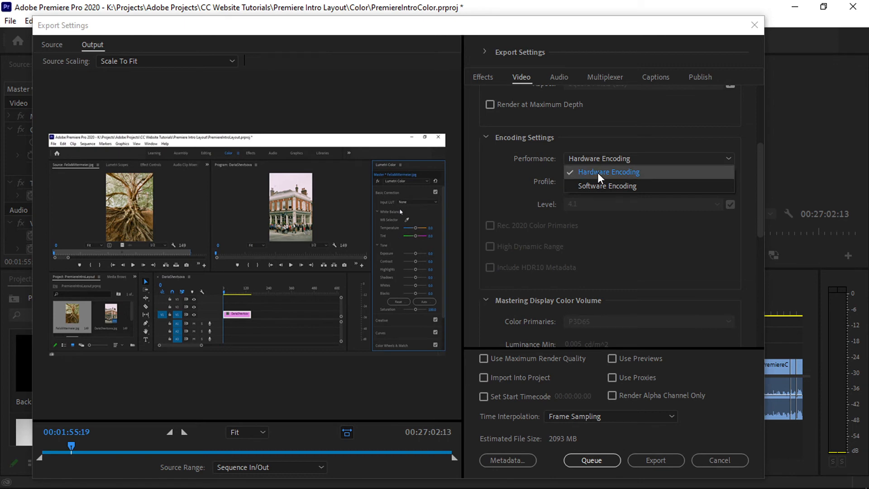
{"action": "left_click", "coordinate": [500, 181]}
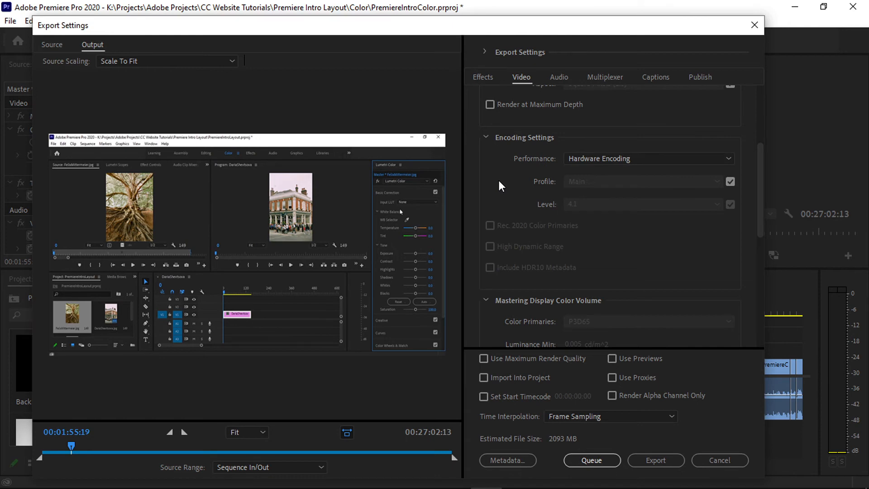
Choose AAC as the audio codec in the audio export settings and inspect the selectable sample rates and channels.
{"action": "scroll", "coordinate": [515, 139], "scroll_direction": "up", "scroll_amount": 3}
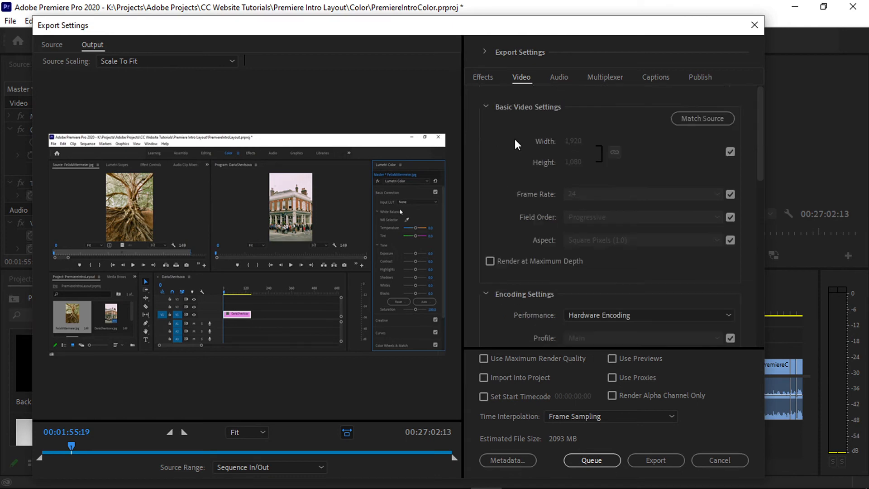
{"action": "left_click", "coordinate": [557, 78]}
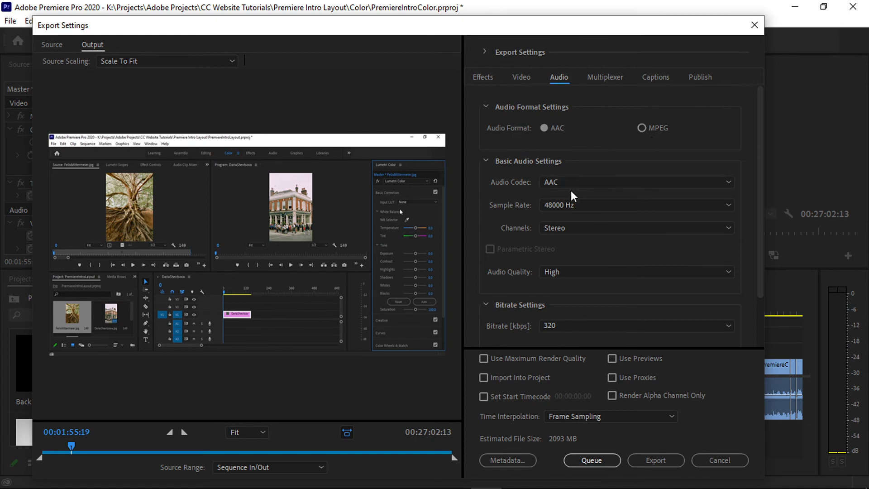
{"action": "left_click", "coordinate": [581, 181]}
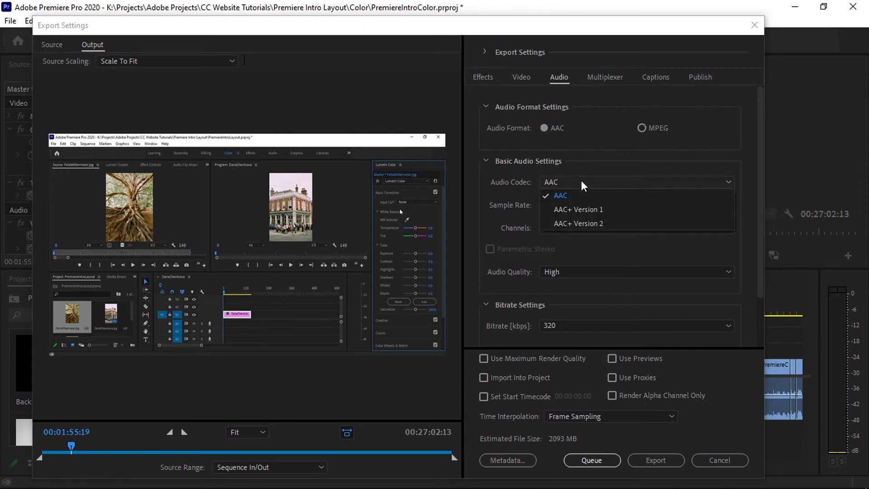
{"action": "left_click", "coordinate": [553, 197]}
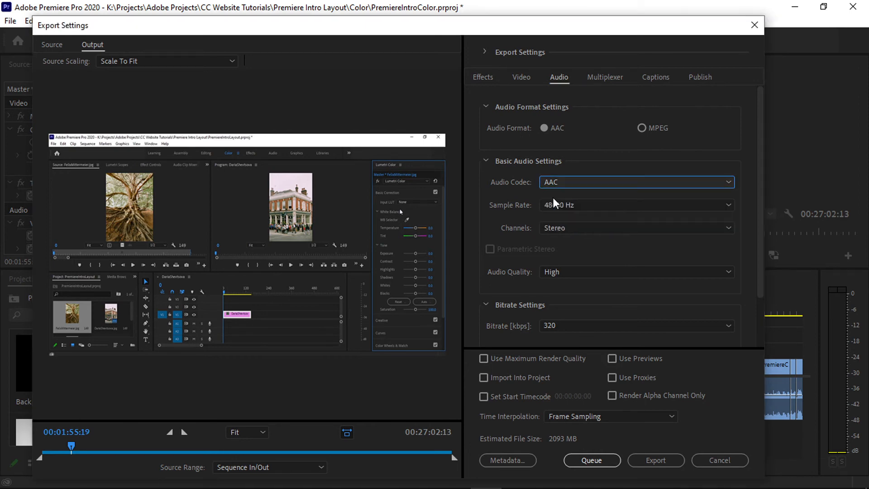
{"action": "left_click", "coordinate": [602, 210]}
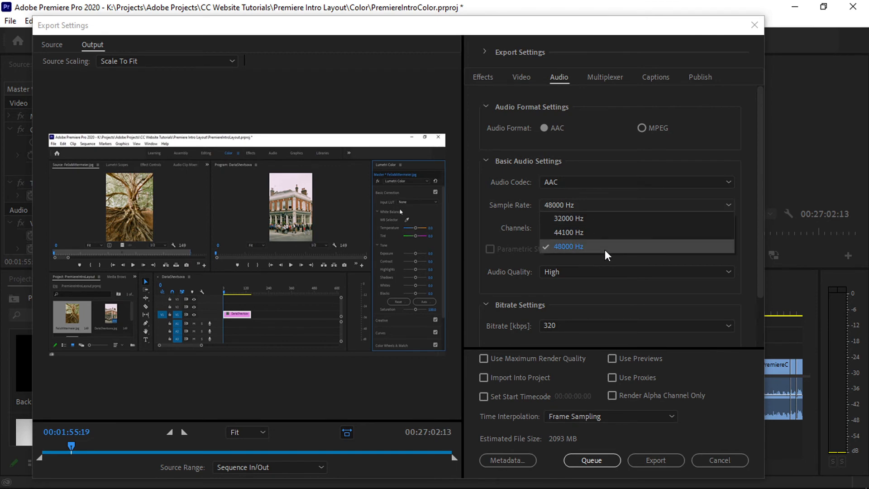
{"action": "left_click", "coordinate": [498, 213]}
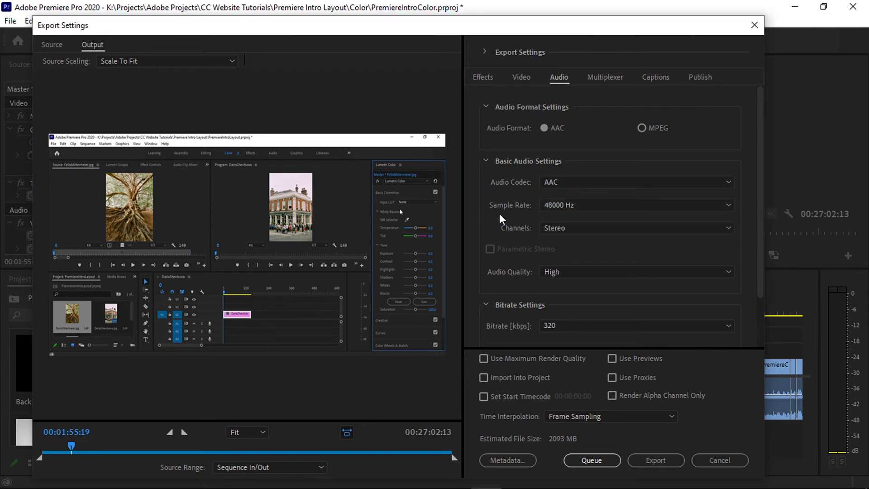
{"action": "left_click", "coordinate": [561, 229]}
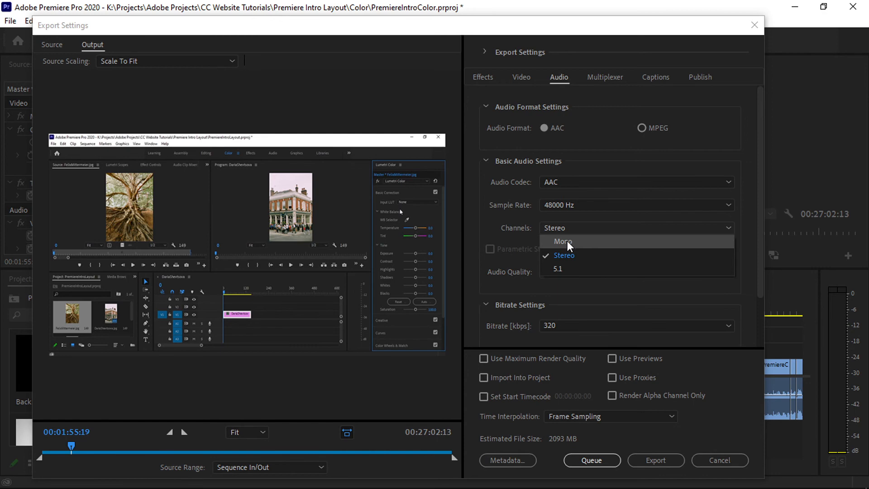
{"action": "left_click", "coordinate": [500, 262]}
Choose High as the audio quality and look over the bitrate and advanced audio settings.
{"action": "left_click", "coordinate": [553, 269]}
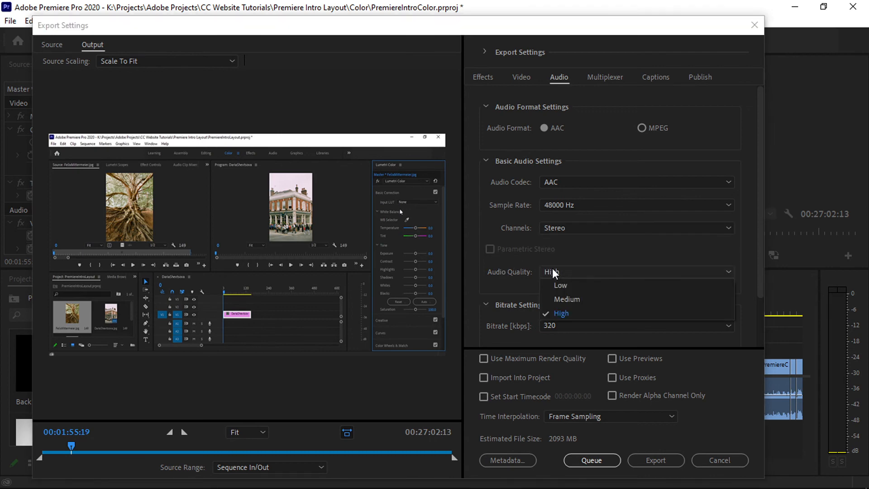
{"action": "left_click", "coordinate": [572, 316]}
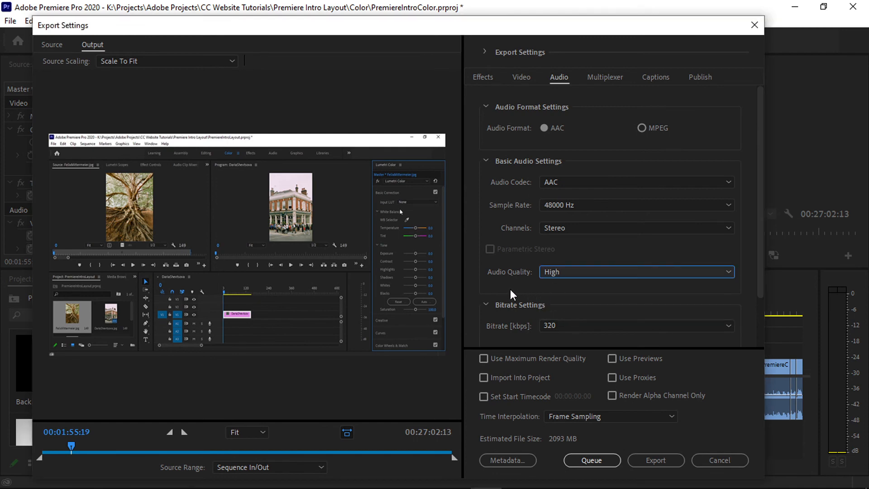
{"action": "left_click", "coordinate": [558, 273]}
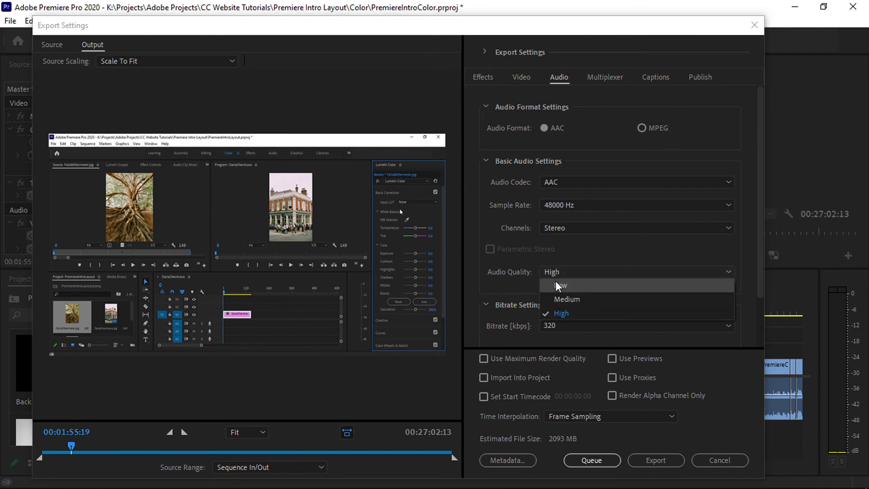
{"action": "left_click", "coordinate": [472, 286]}
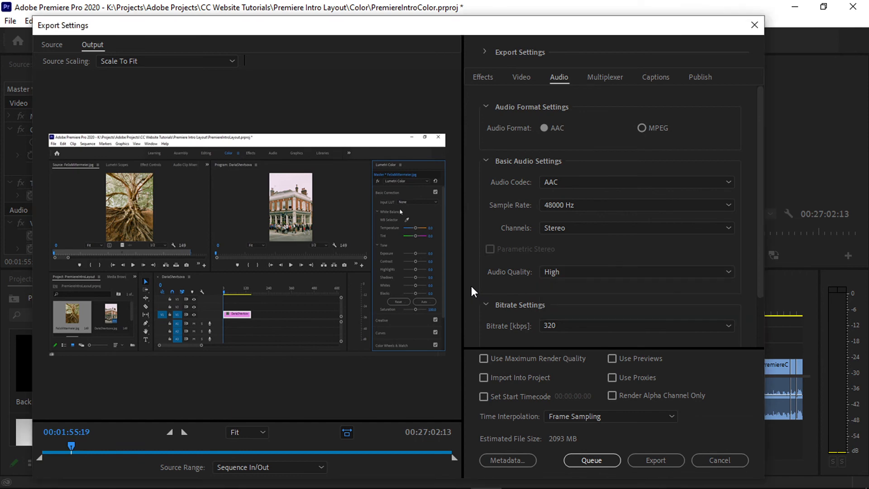
{"action": "scroll", "coordinate": [477, 281], "scroll_direction": "down", "scroll_amount": 2}
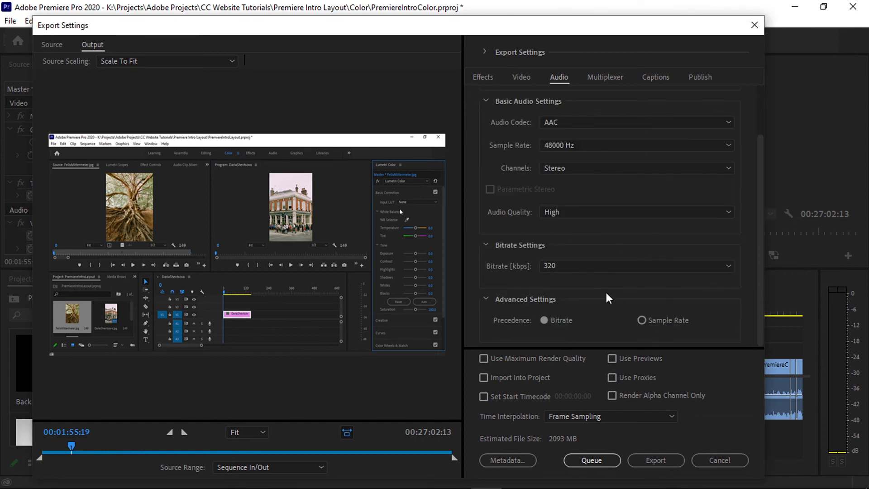
{"action": "scroll", "coordinate": [575, 287], "scroll_direction": "up", "scroll_amount": 2}
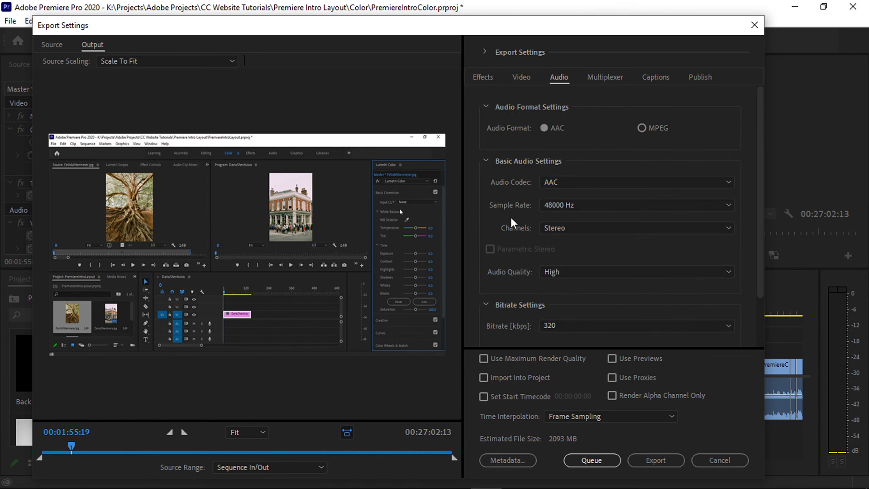
Return to the video export settings and examine the time interpolation options.
{"action": "left_click", "coordinate": [525, 76]}
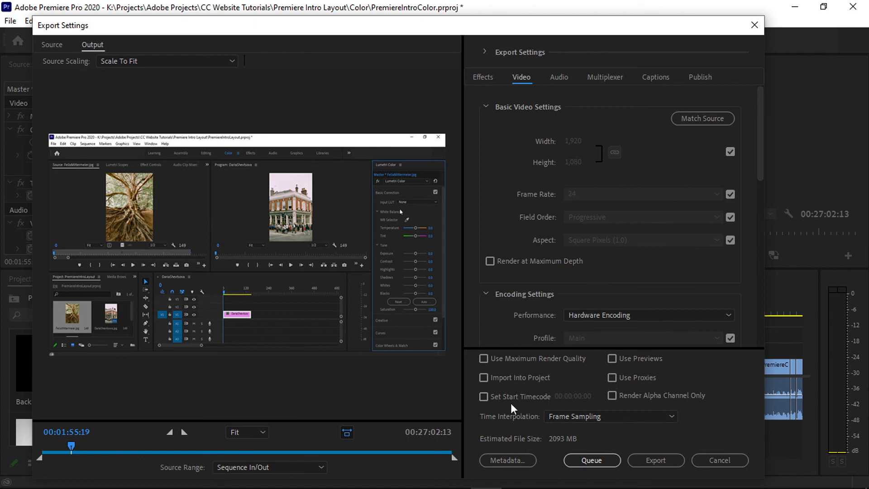
{"action": "left_click", "coordinate": [561, 417]}
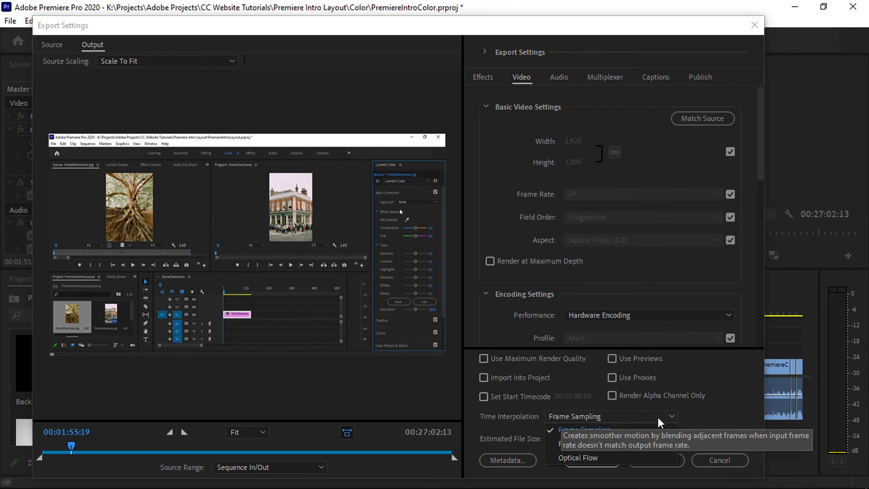
{"action": "left_click", "coordinate": [697, 421]}
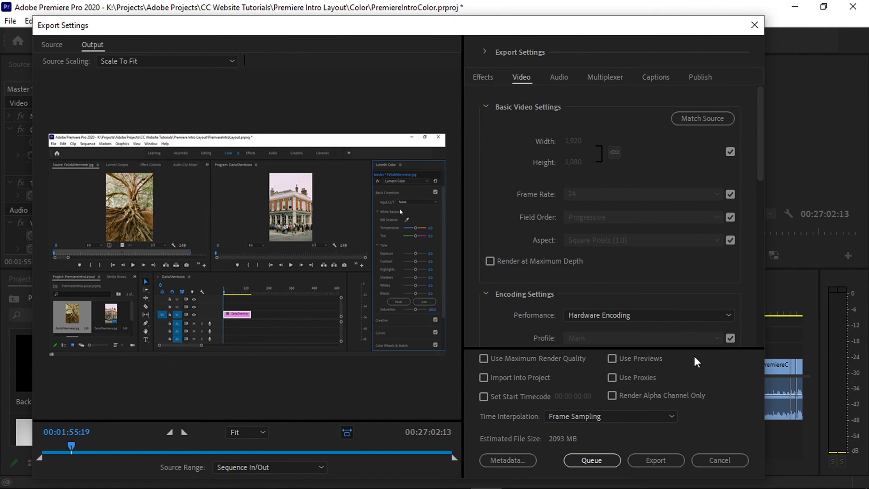